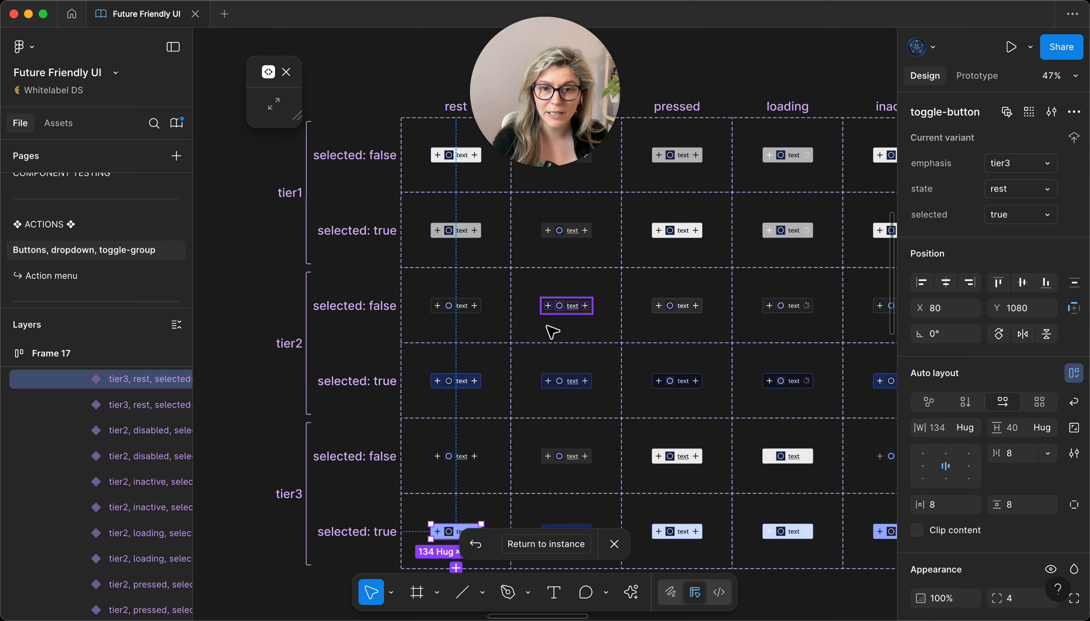
# Step: Add a new variant to the toggle-group component from its tier3 variant and set the new variant's emphasis to tier2
pyautogui.scroll(-4, 449, 472)
pyautogui.scroll(5, 435, 426)
pyautogui.scroll(1, 435, 426)
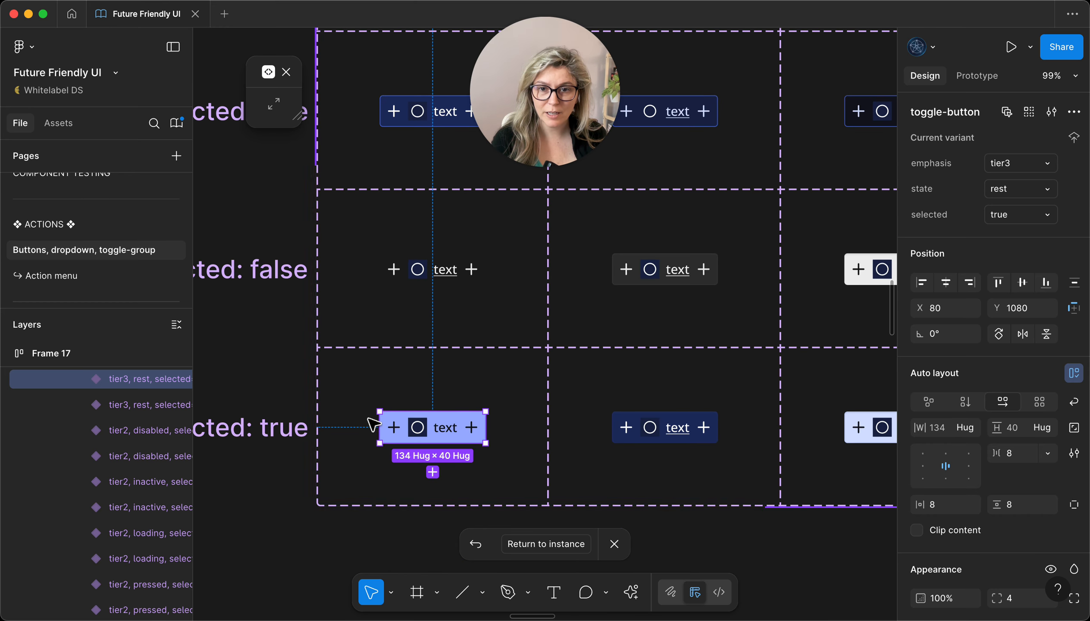
pyautogui.scroll(-6, 515, 389)
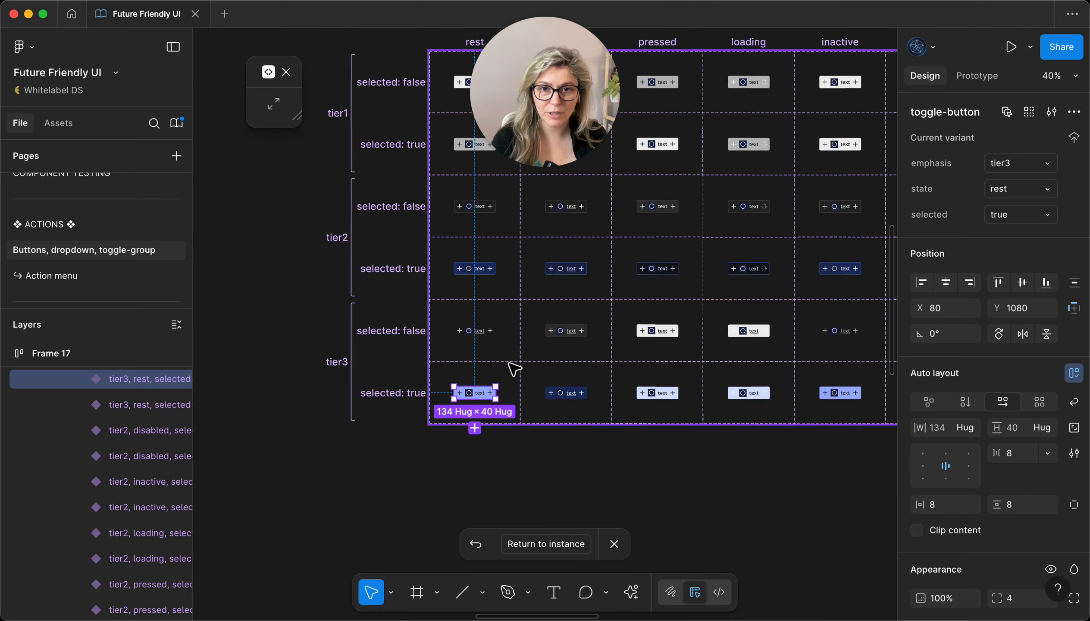
pyautogui.scroll(5, 518, 360)
pyautogui.scroll(3, 495, 263)
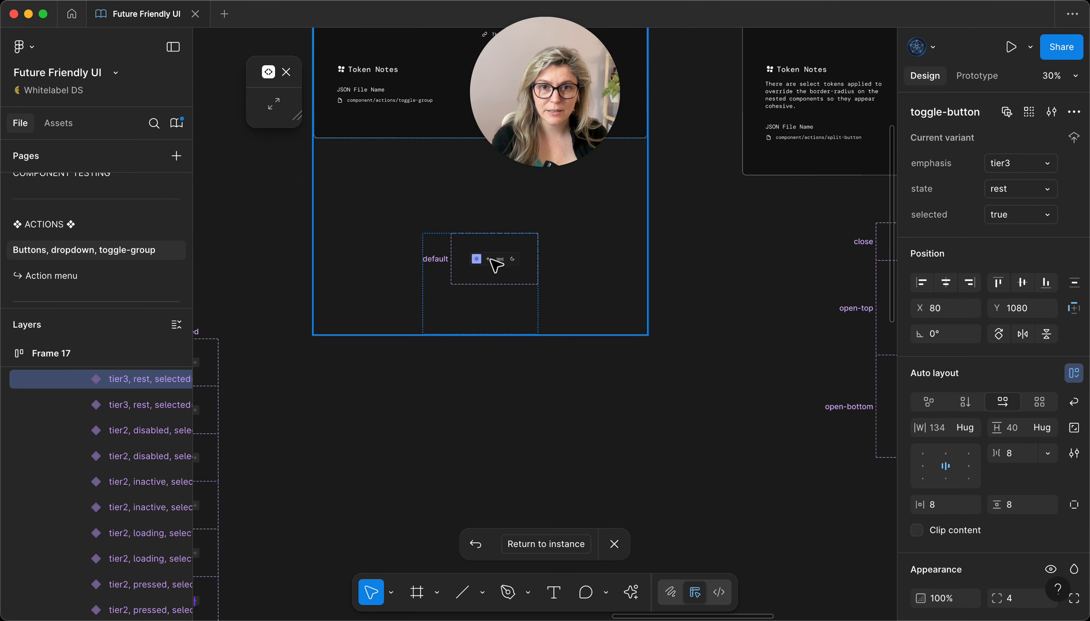
pyautogui.scroll(6, 511, 259)
pyautogui.click(524, 266)
pyautogui.doubleClick(523, 265)
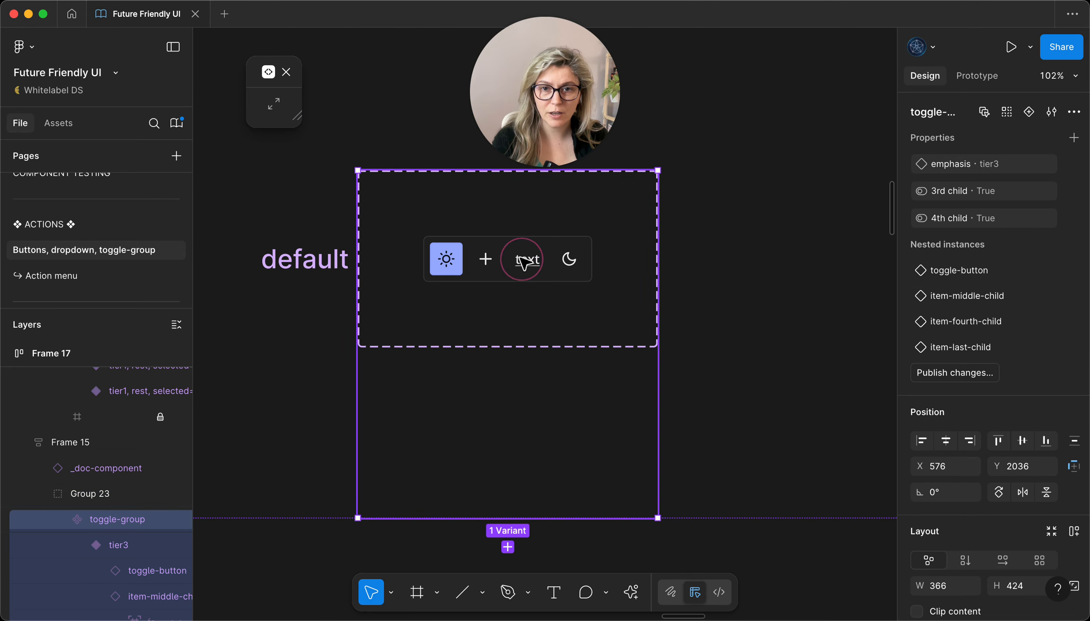
pyautogui.doubleClick(524, 263)
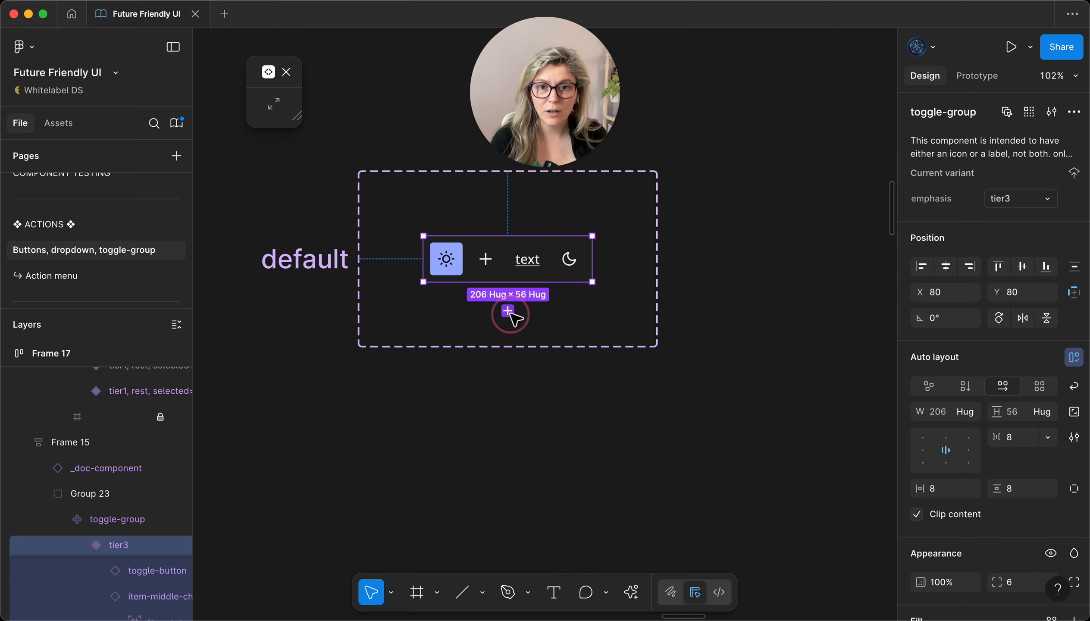
pyautogui.click(508, 311)
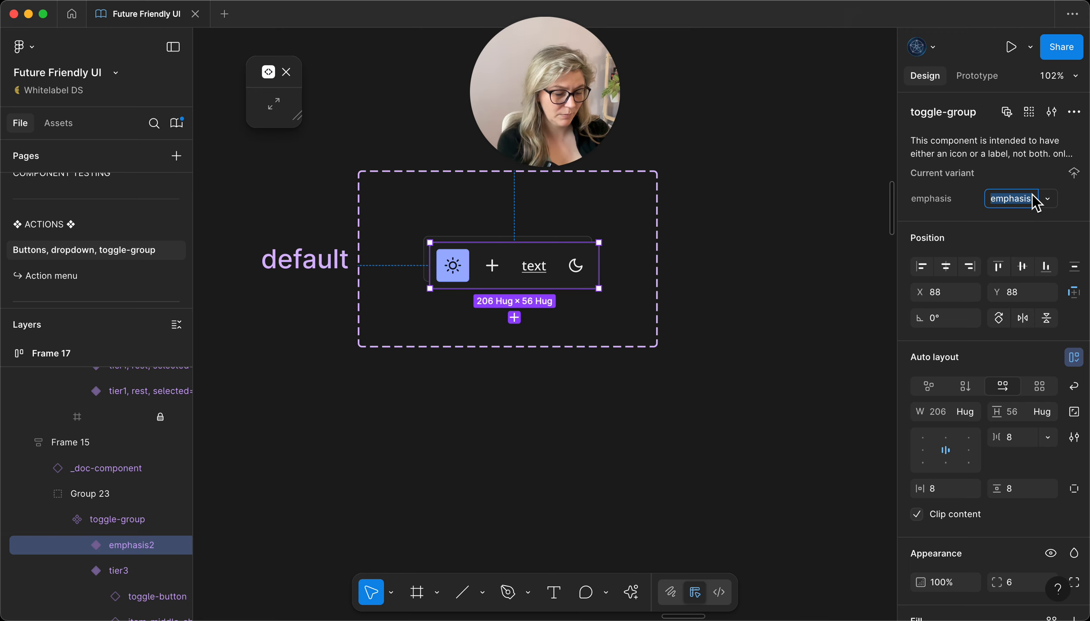
pyautogui.write('tier2')
pyautogui.press('Return')
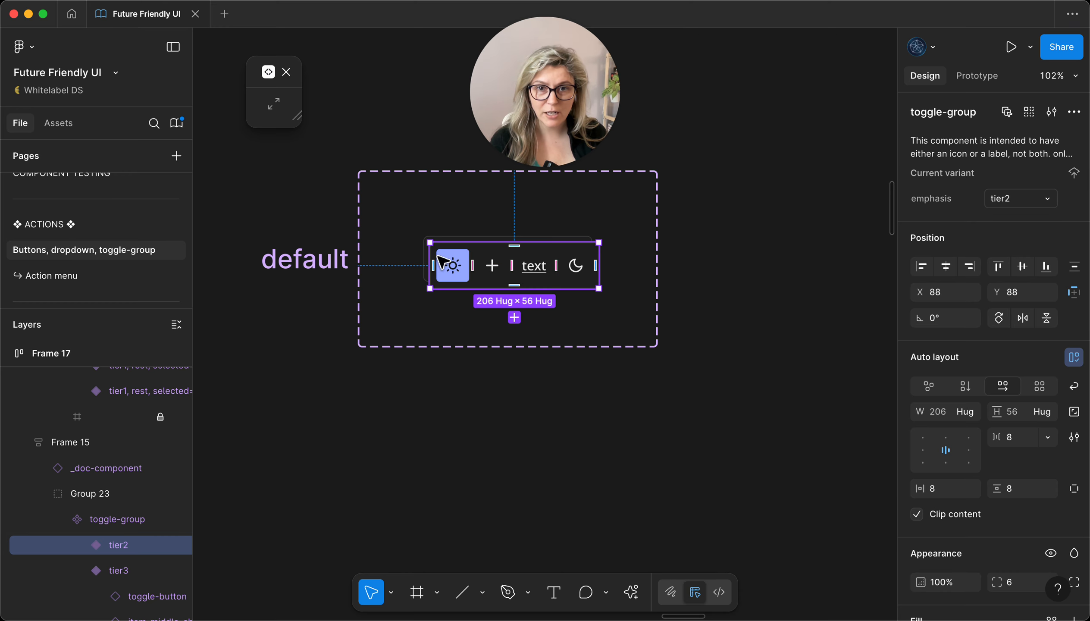
# Step: Set all nested toggle buttons in the toggle-group's tier2 variant to tier2 emphasis and move the variant below the tier3 one at Y 146
pyautogui.press('Return')
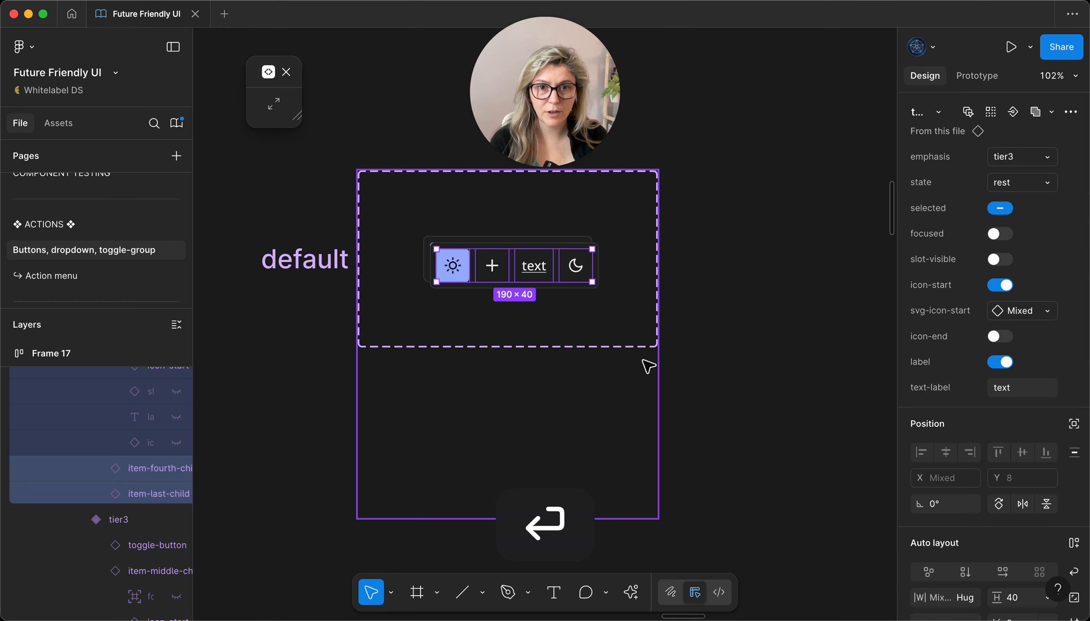
pyautogui.click(1021, 167)
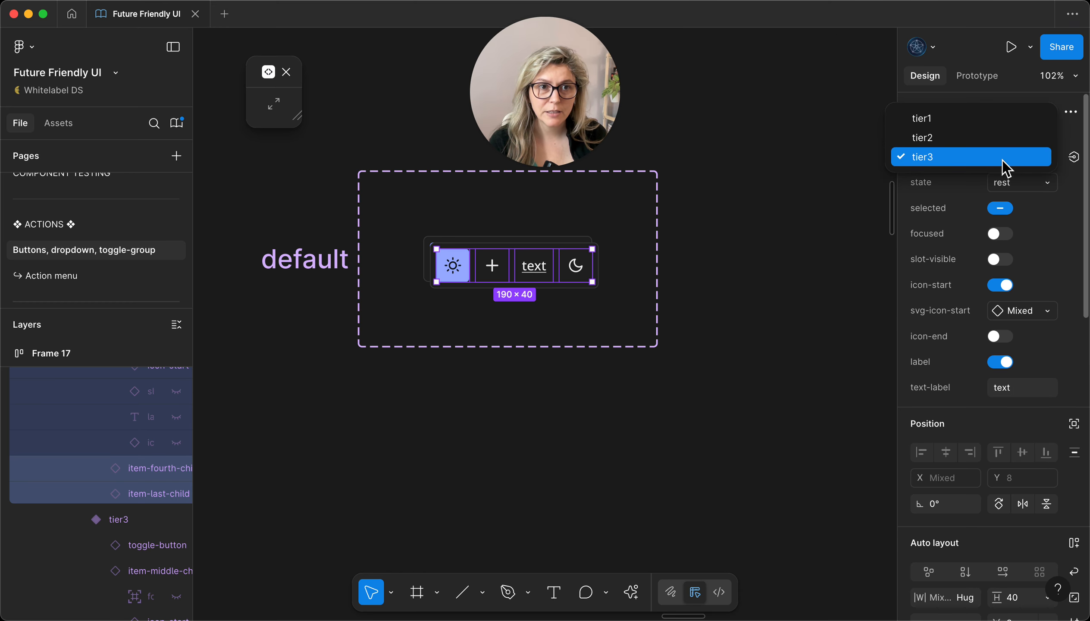
pyautogui.click(930, 139)
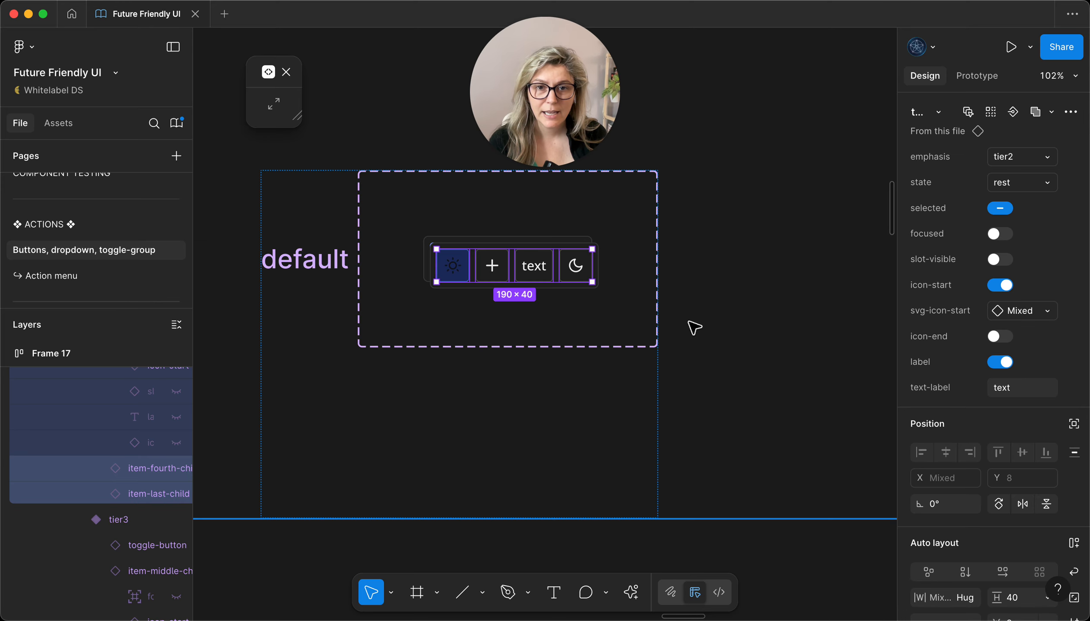
pyautogui.scroll(5, 461, 279)
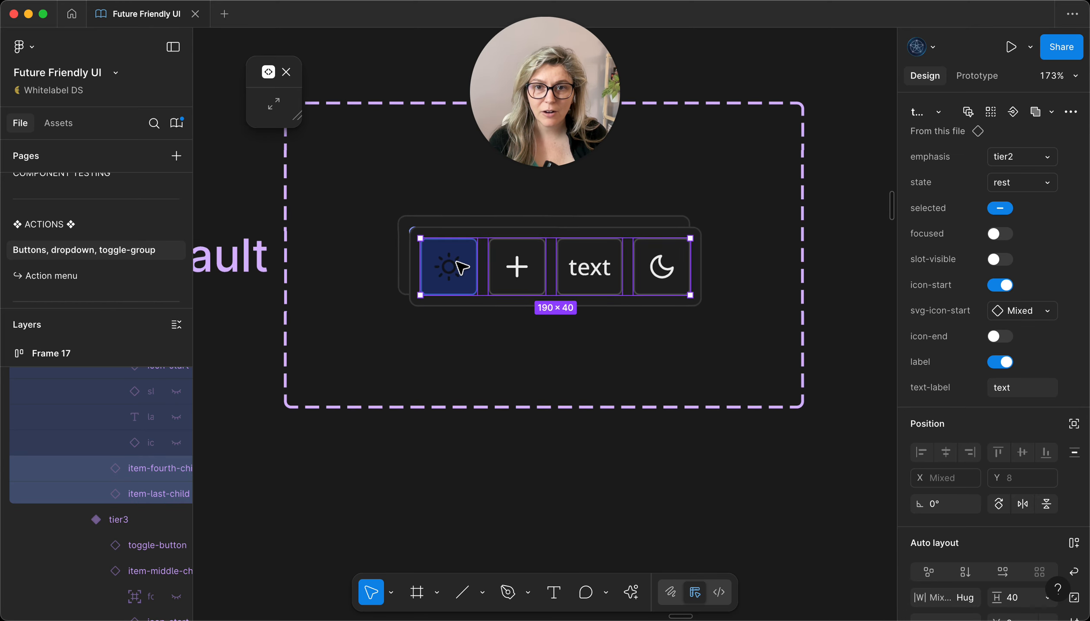
pyautogui.moveTo(496, 224); pyautogui.dragTo(480, 331)
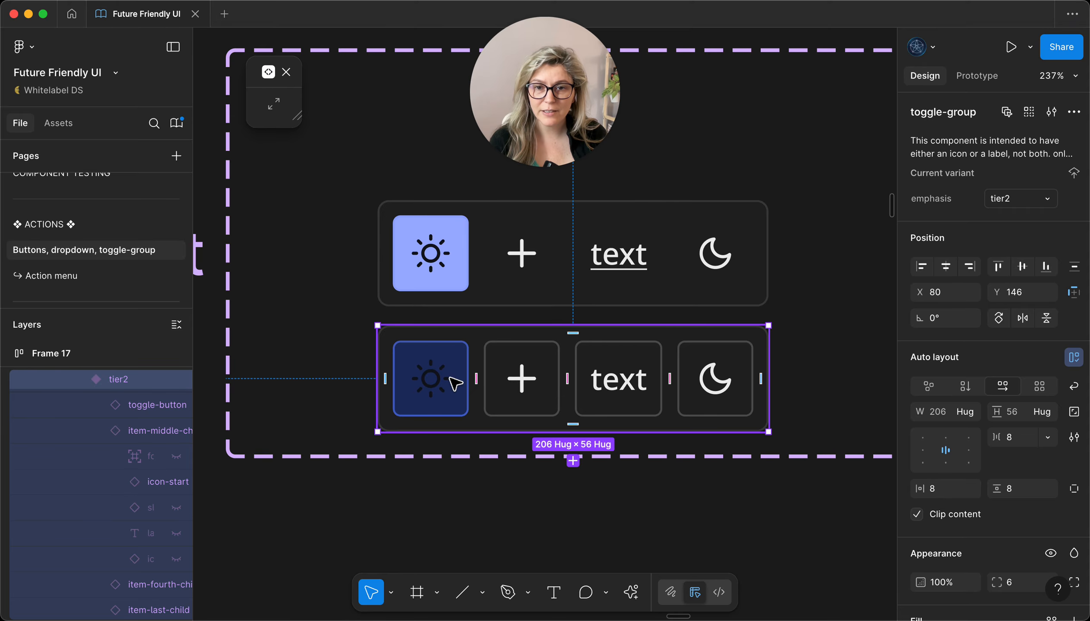
# Step: Examine the tier2 selected variants in the toggle-button grid and compare their icons with the new tier2 toggle group
pyautogui.scroll(-5, 441, 372)
pyautogui.scroll(-10, 446, 378)
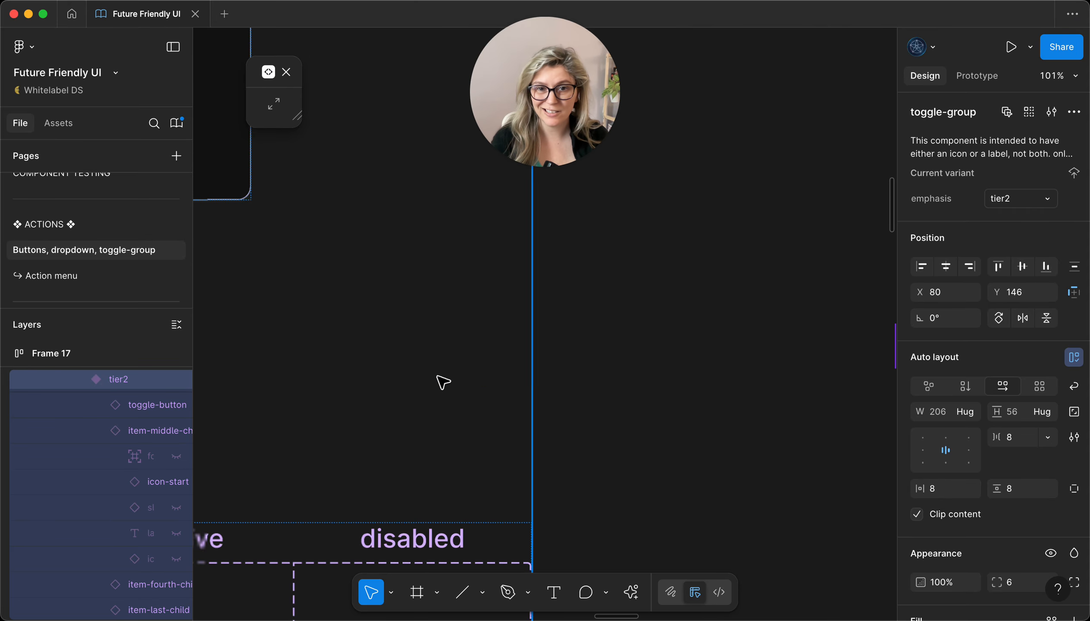
pyautogui.scroll(-10, 451, 372)
pyautogui.hscroll(-8, 441, 369)
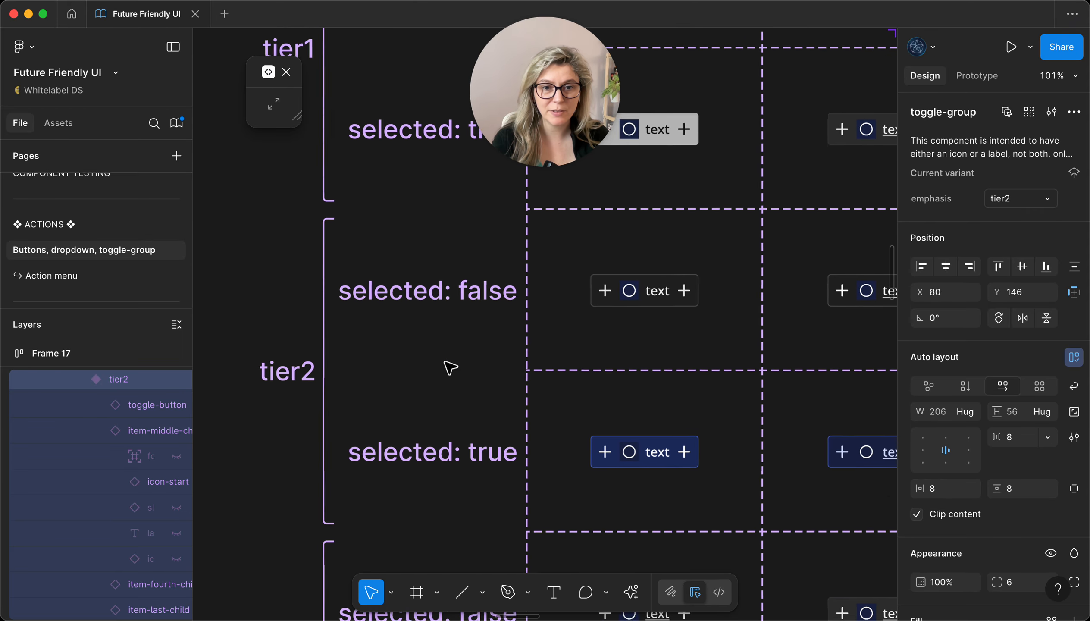
pyautogui.scroll(-3, 476, 376)
pyautogui.scroll(5, 571, 396)
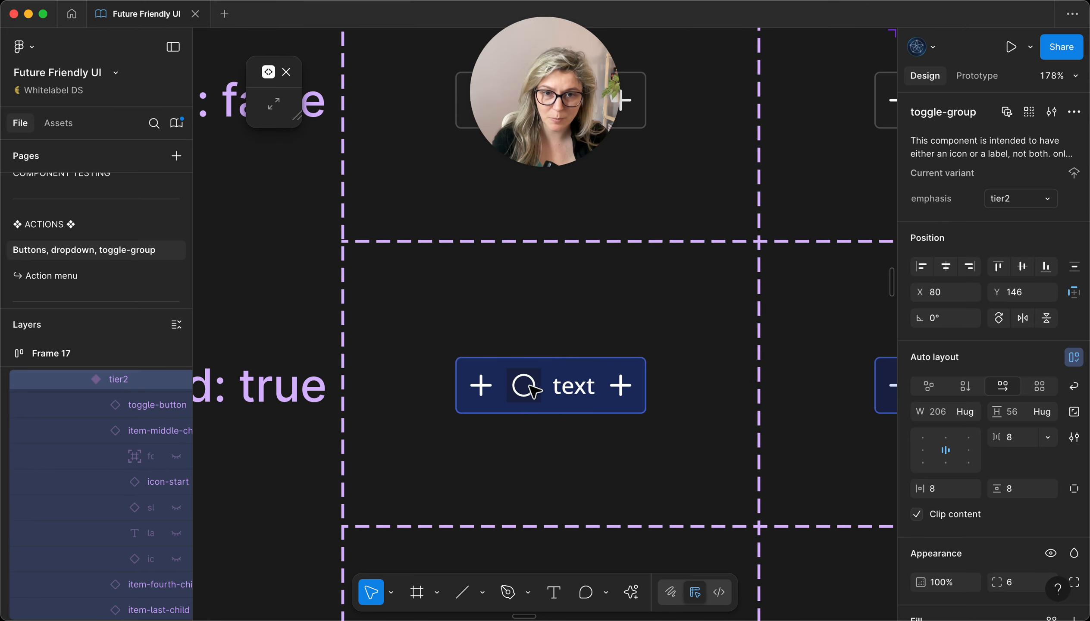
pyautogui.scroll(-10, 547, 399)
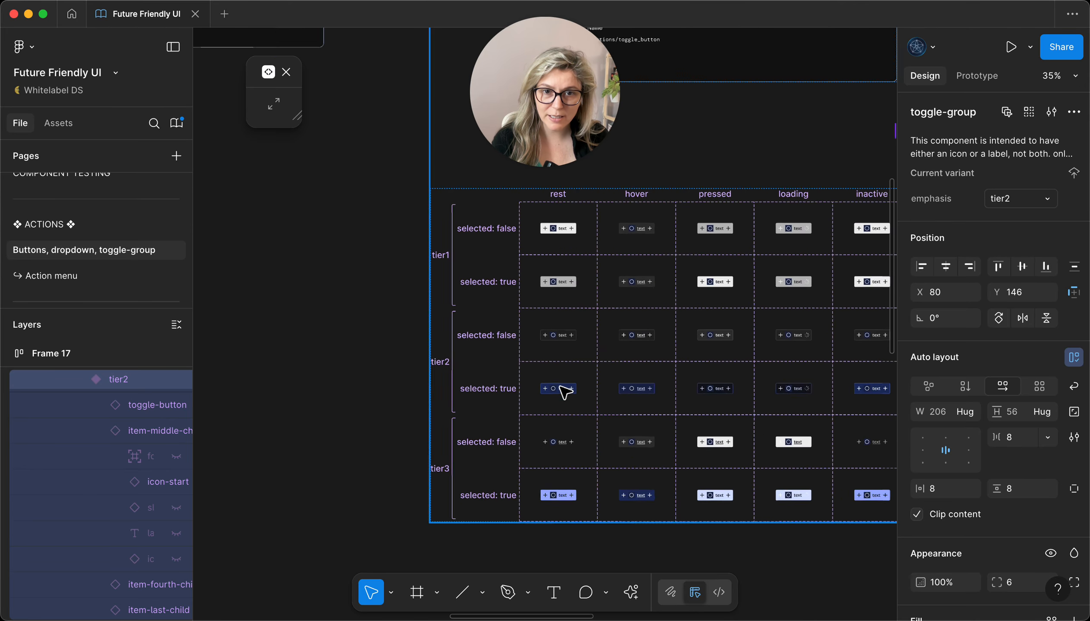
pyautogui.scroll(10, 618, 237)
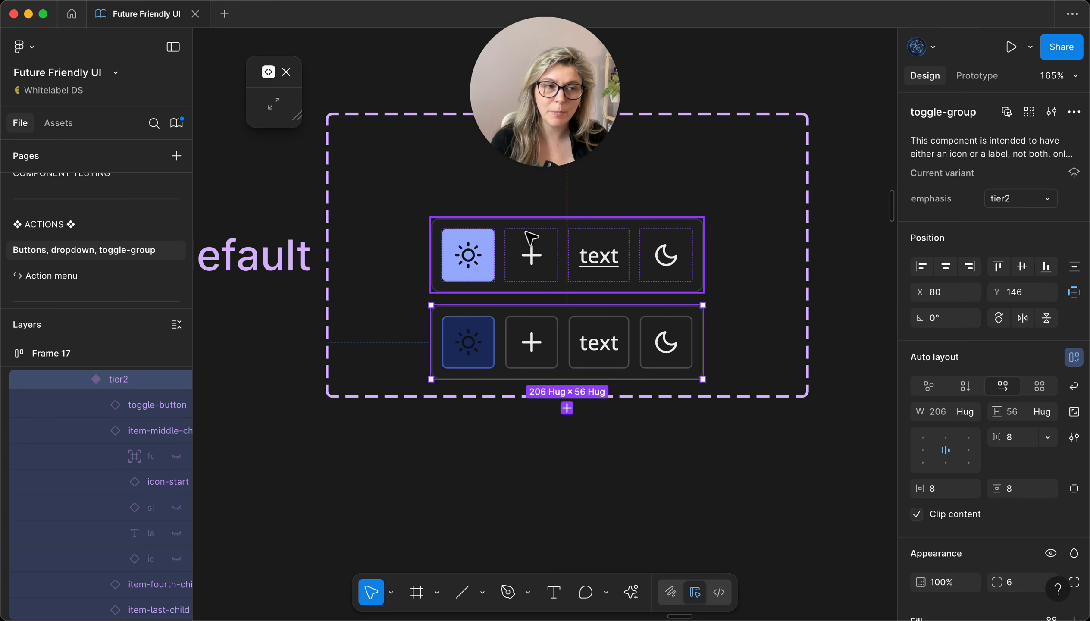
# Step: Inspect the design token applied to the sun icon's vector in the tier2 toggle group using Tokens Studio
pyautogui.click(476, 338)
pyautogui.doubleClick(478, 349)
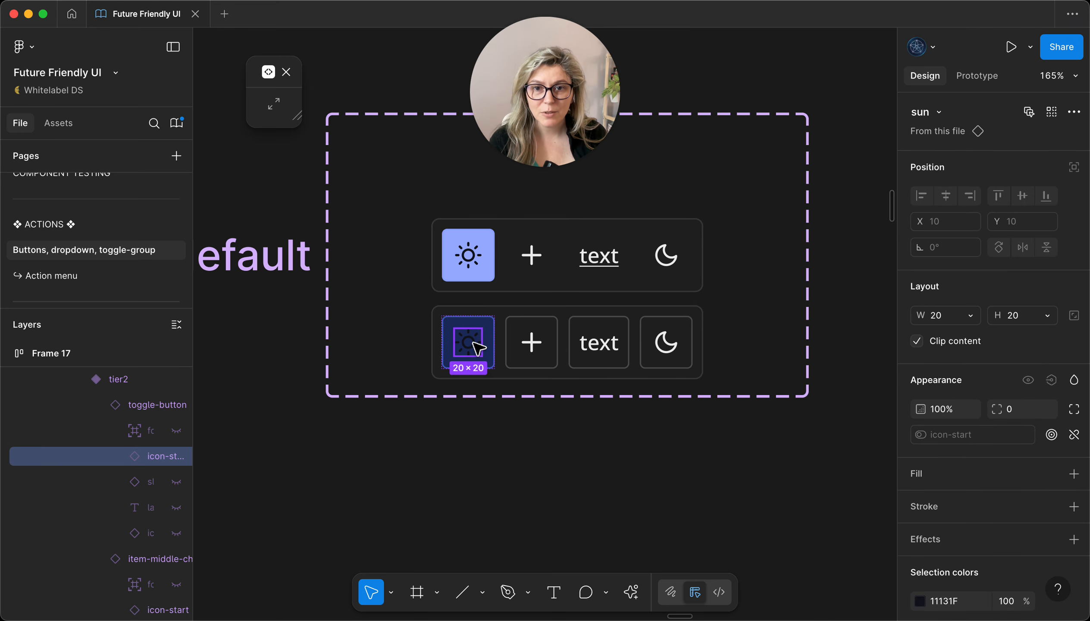
pyautogui.doubleClick(476, 350)
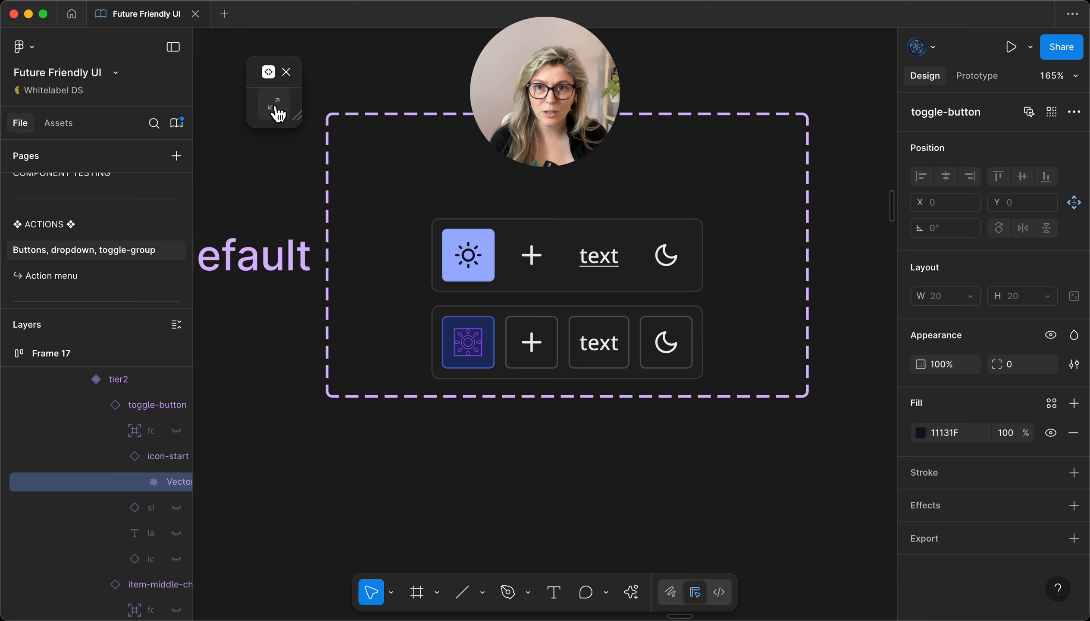
pyautogui.click(274, 109)
pyautogui.moveTo(361, 79); pyautogui.dragTo(219, 71)
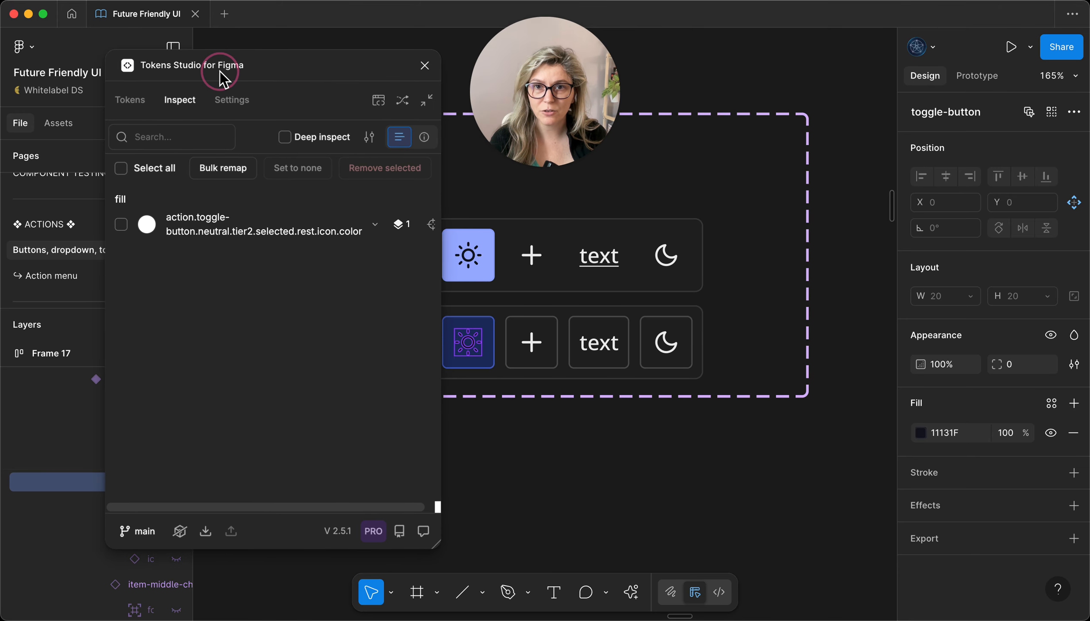
pyautogui.click(432, 104)
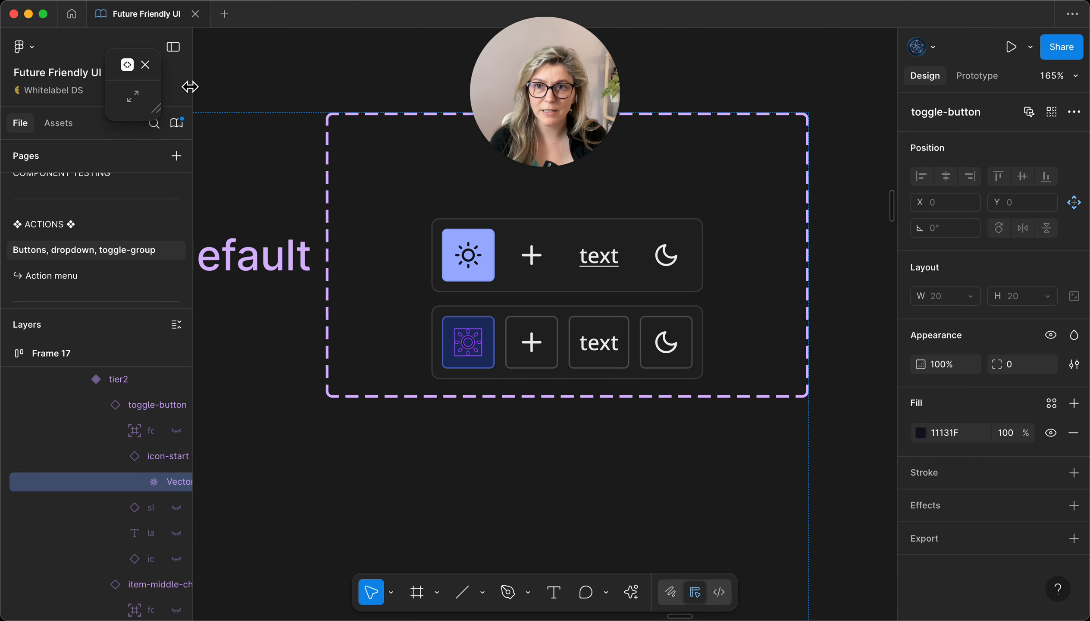
pyautogui.moveTo(130, 69)
pyautogui.mouseDown()
pyautogui.moveTo(284, 106)
pyautogui.moveTo(254, 101)
pyautogui.moveTo(319, 104)
pyautogui.moveTo(175, 70)
pyautogui.moveTo(137, 83)
pyautogui.mouseUp()
pyautogui.click(259, 137)
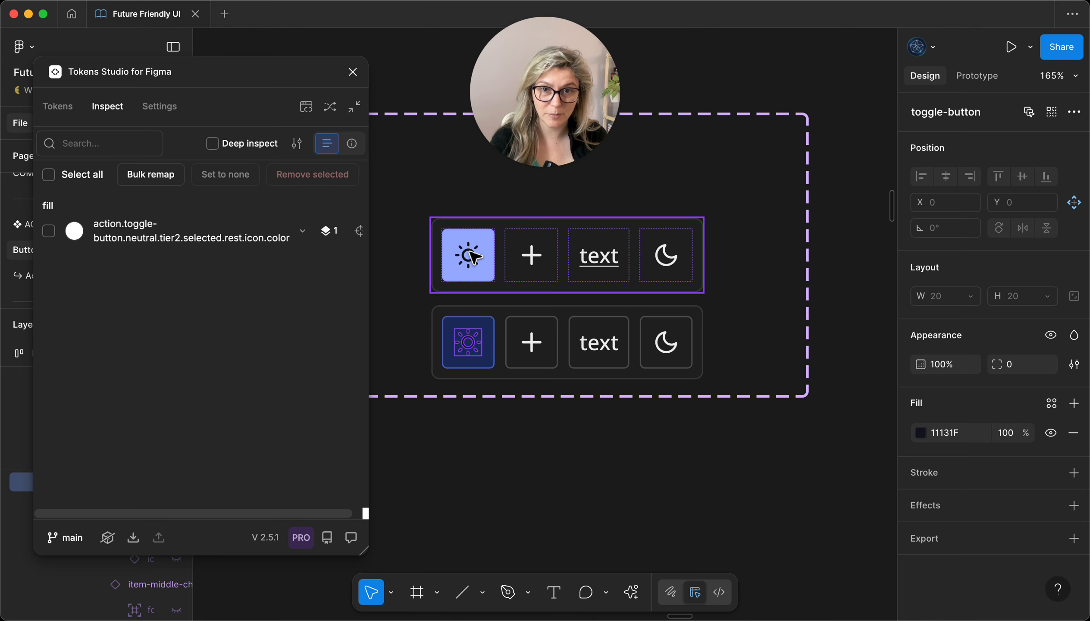
# Step: Apply the design tokens to the toggle-group's whole tier2 variant
pyautogui.click(503, 315)
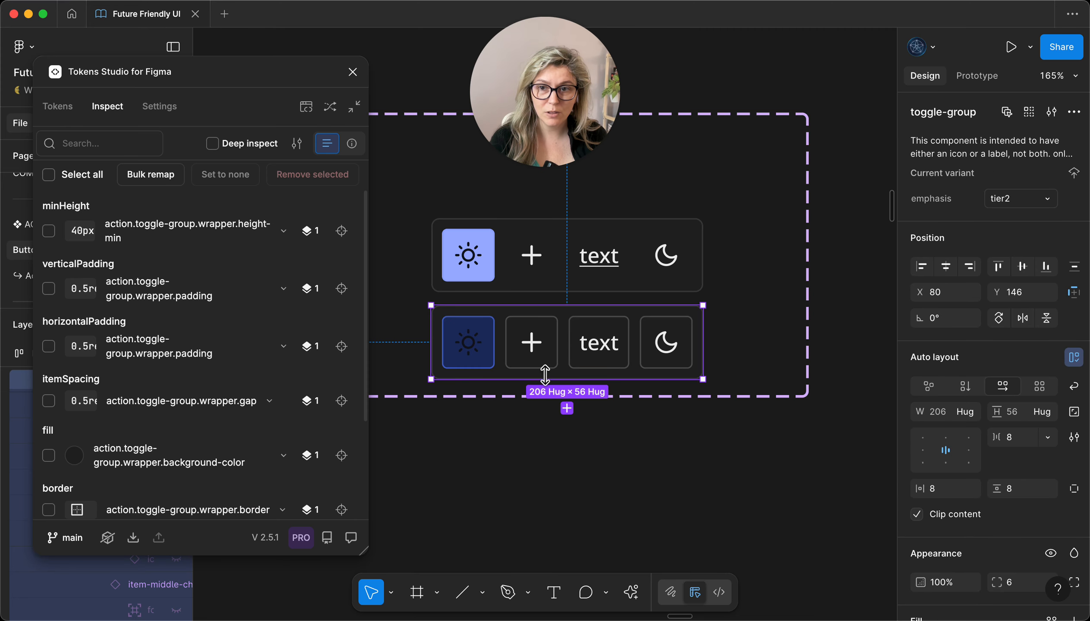
pyautogui.click(56, 110)
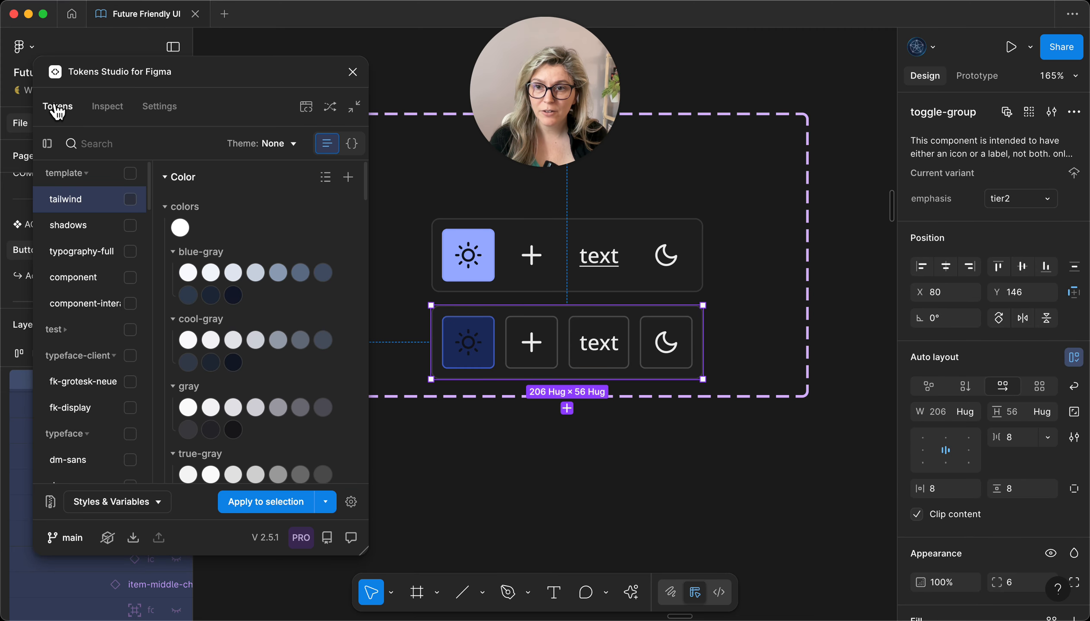
pyautogui.click(274, 510)
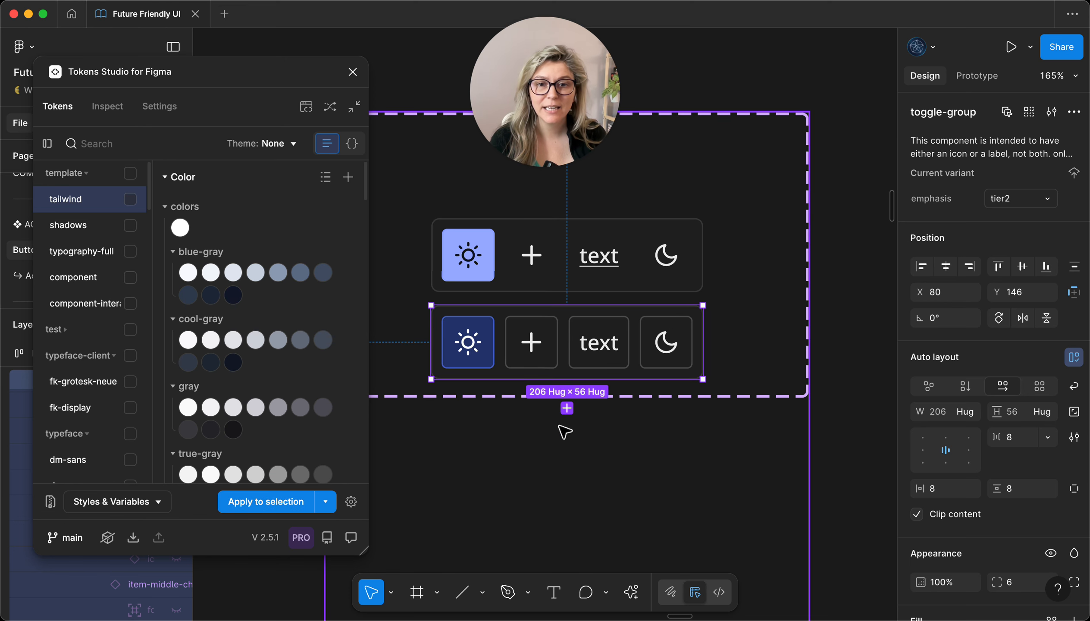
# Step: Add another toggle-group variant below the tier2 one and set its emphasis to tier1
pyautogui.click(568, 409)
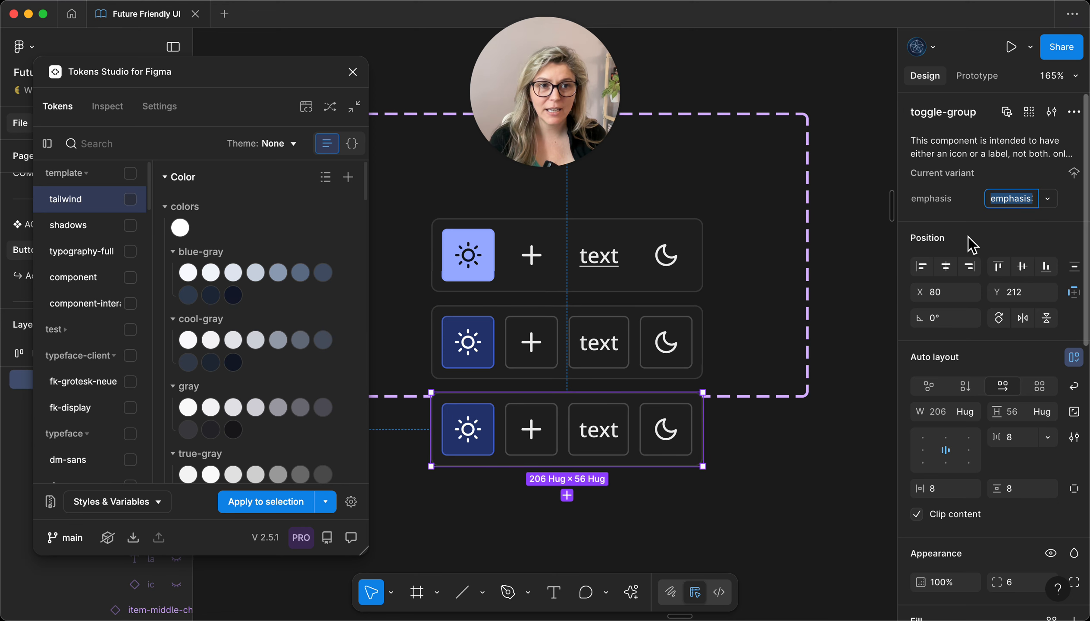
pyautogui.write('tier1')
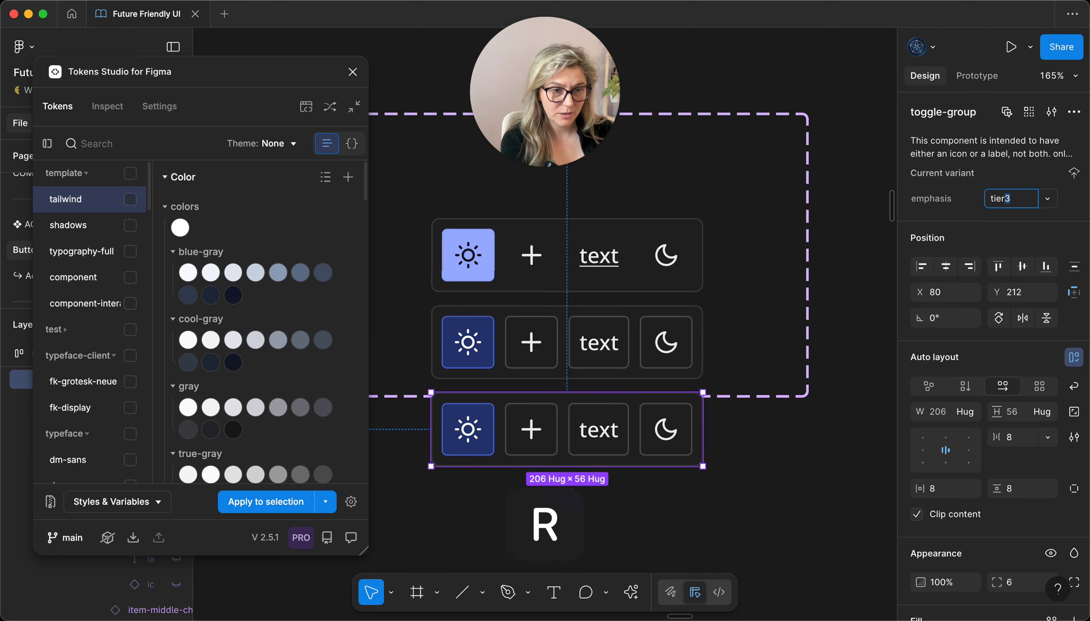
pyautogui.press('Return')
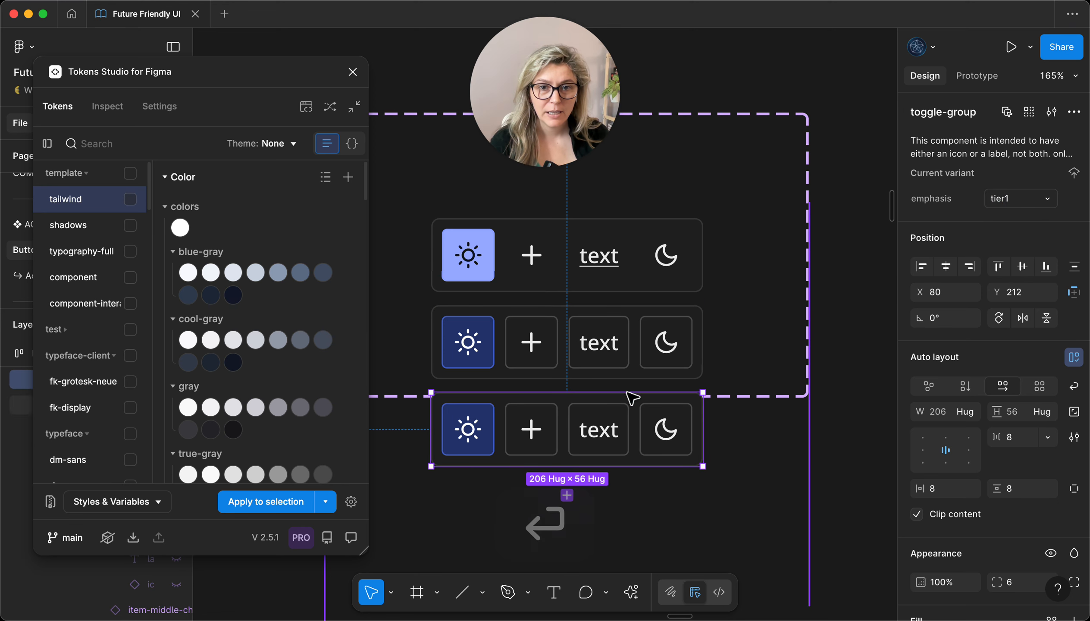
# Step: Set all nested toggle buttons in the tier1 variant to tier1 emphasis and apply the design tokens to them
pyautogui.press('Return')
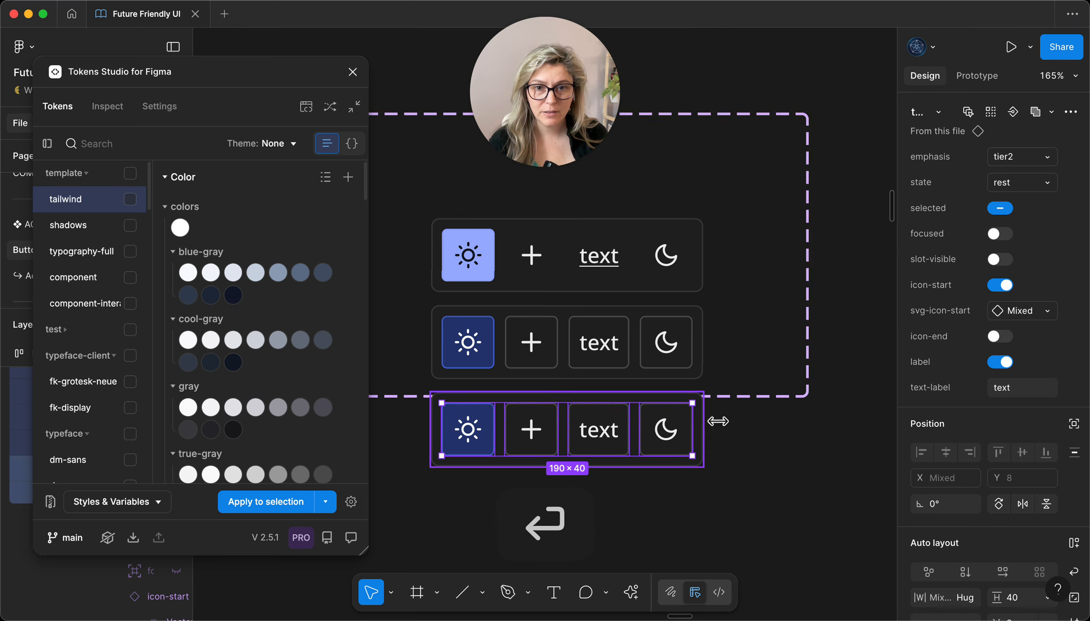
pyautogui.click(1009, 156)
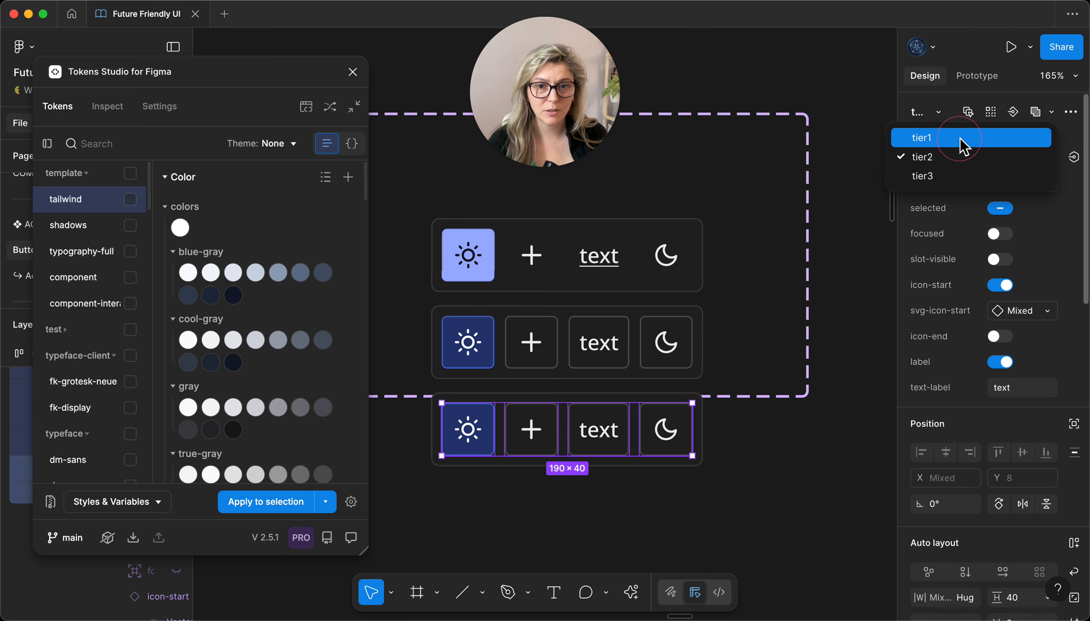
pyautogui.click(960, 138)
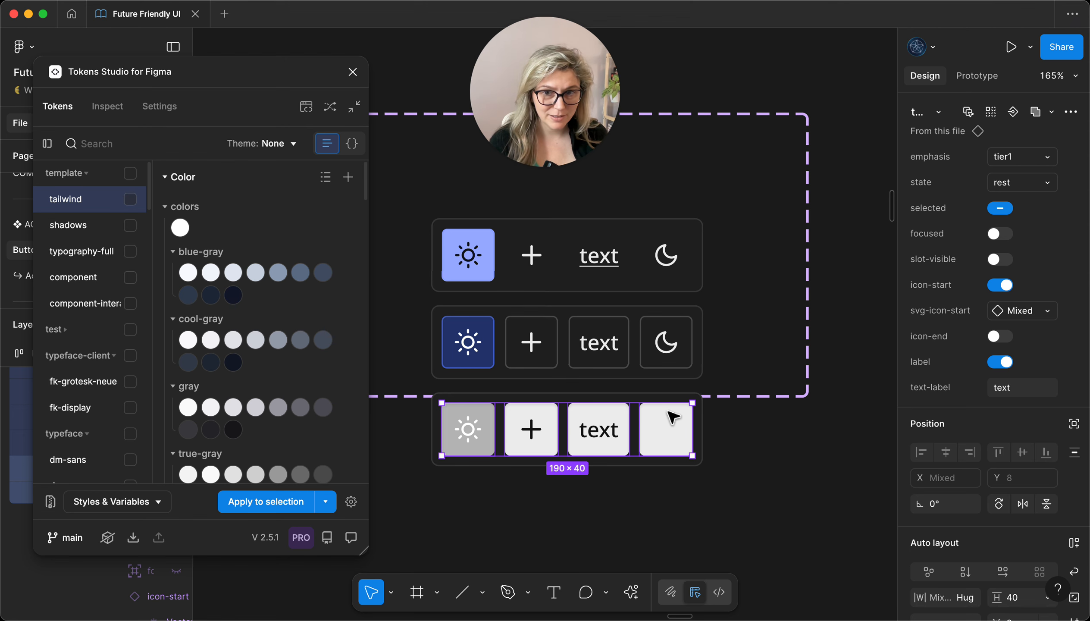
pyautogui.click(251, 510)
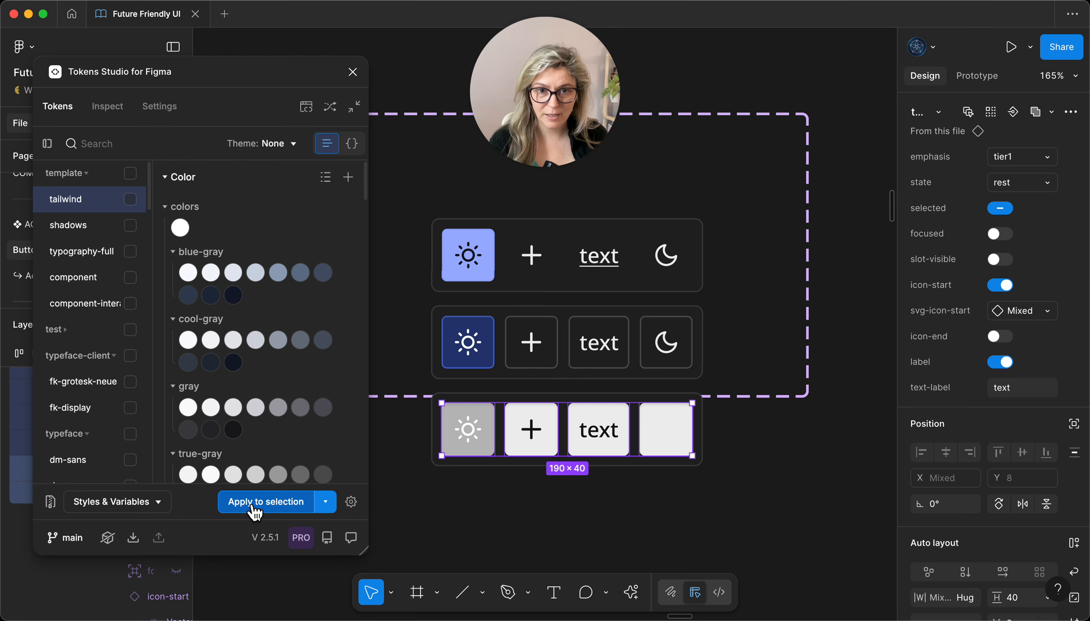
pyautogui.click(247, 518)
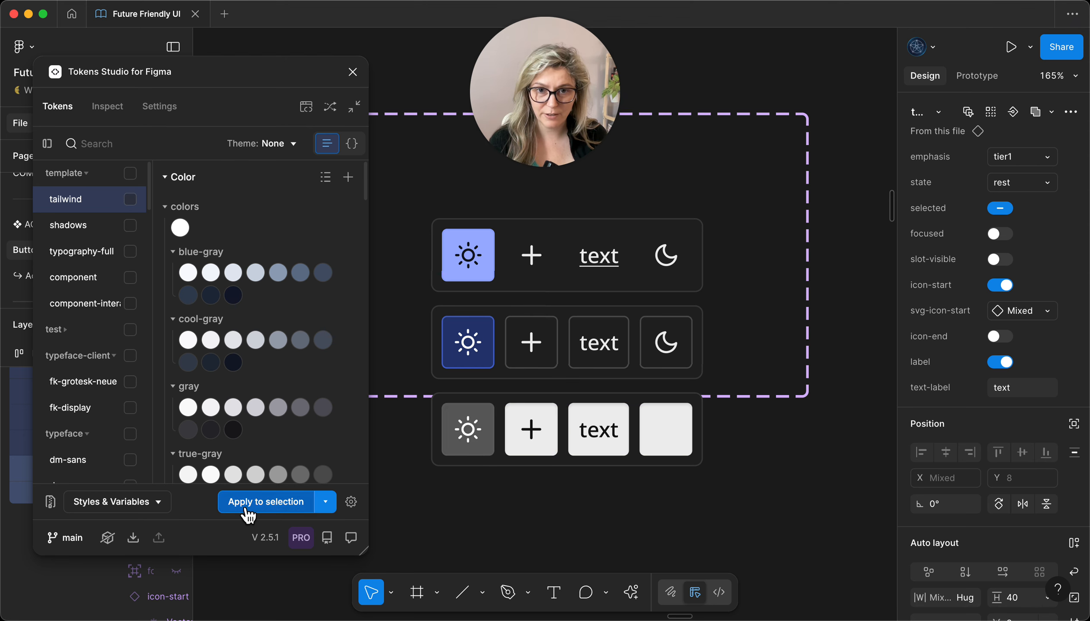
# Step: Apply the design tokens to the moon toggle button alone in the tier1 variant
pyautogui.click(663, 435)
pyautogui.click(665, 444)
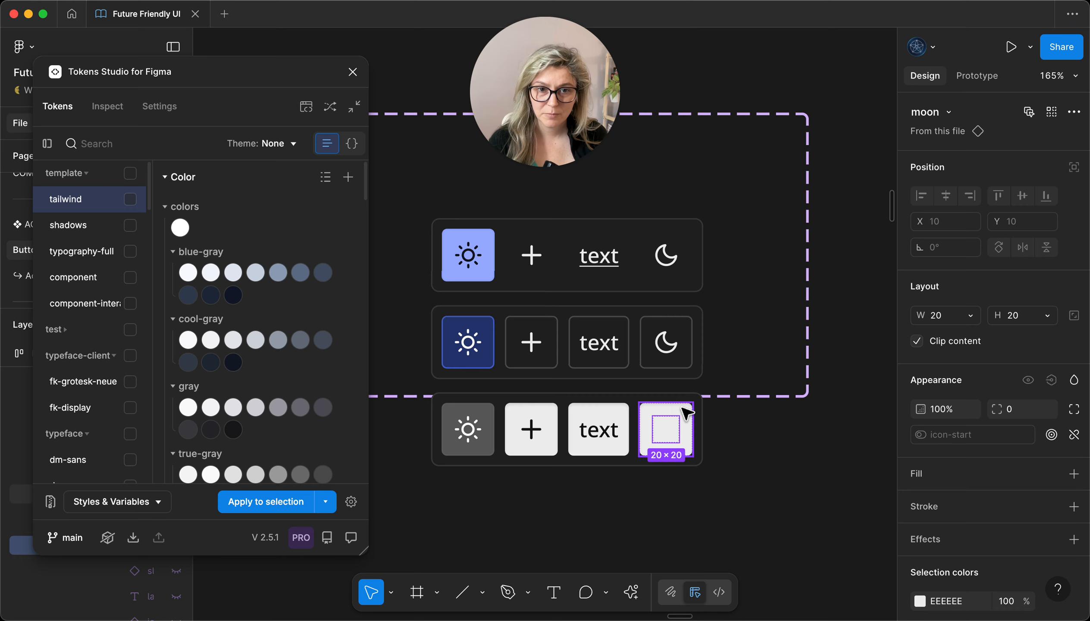
pyautogui.press('Escape')
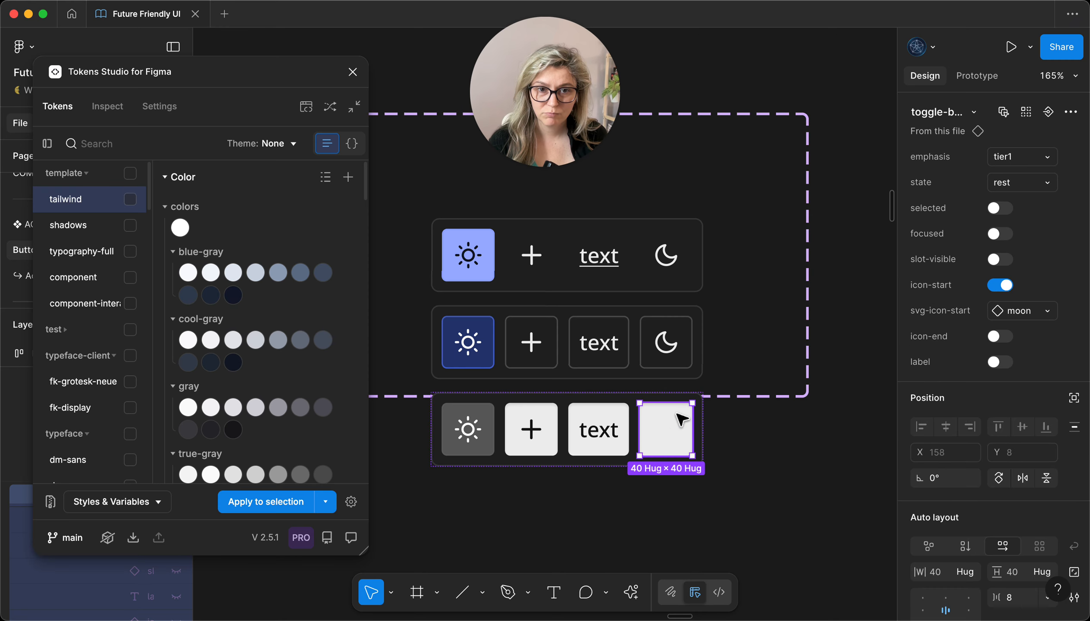
pyautogui.click(255, 504)
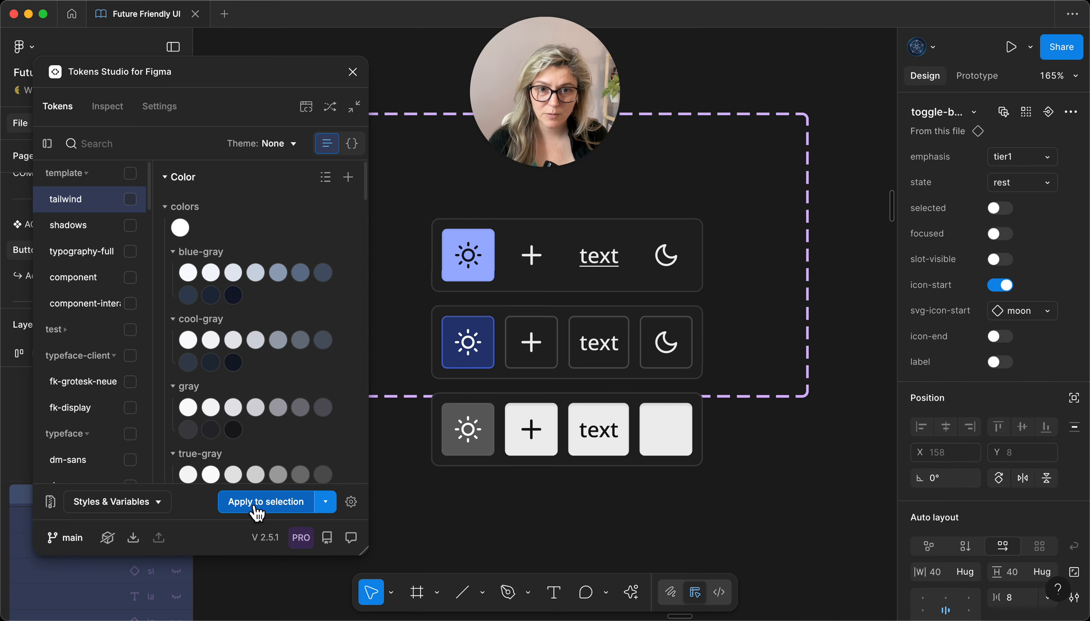
# Step: Inspect the tokens applied to the tier1 moon toggle button, its icon instance and the icon's vector
pyautogui.click(108, 108)
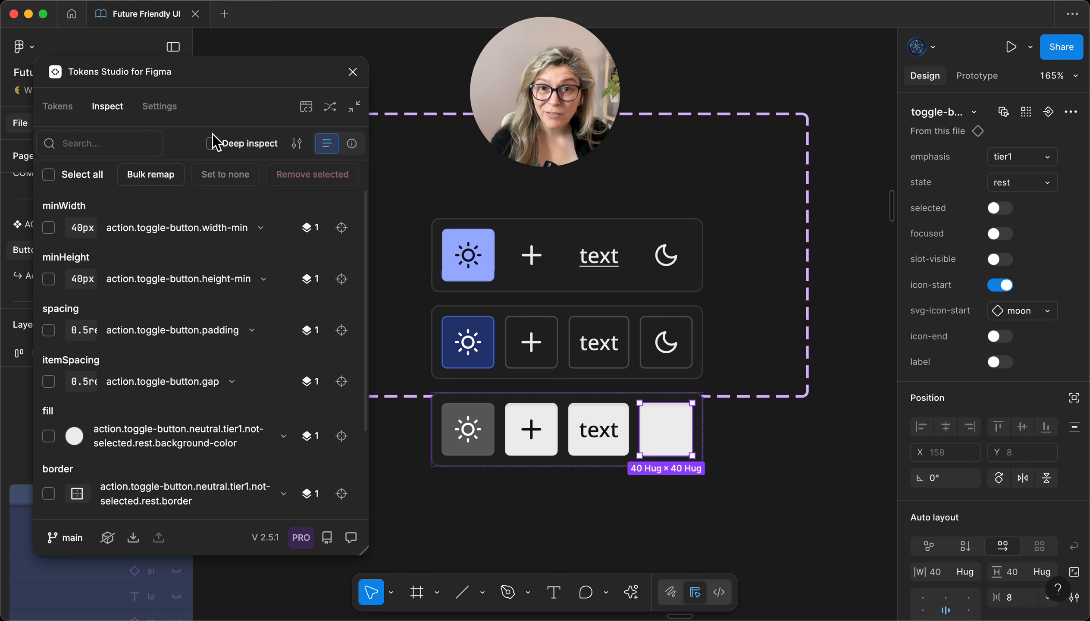
pyautogui.scroll(-3, 156, 348)
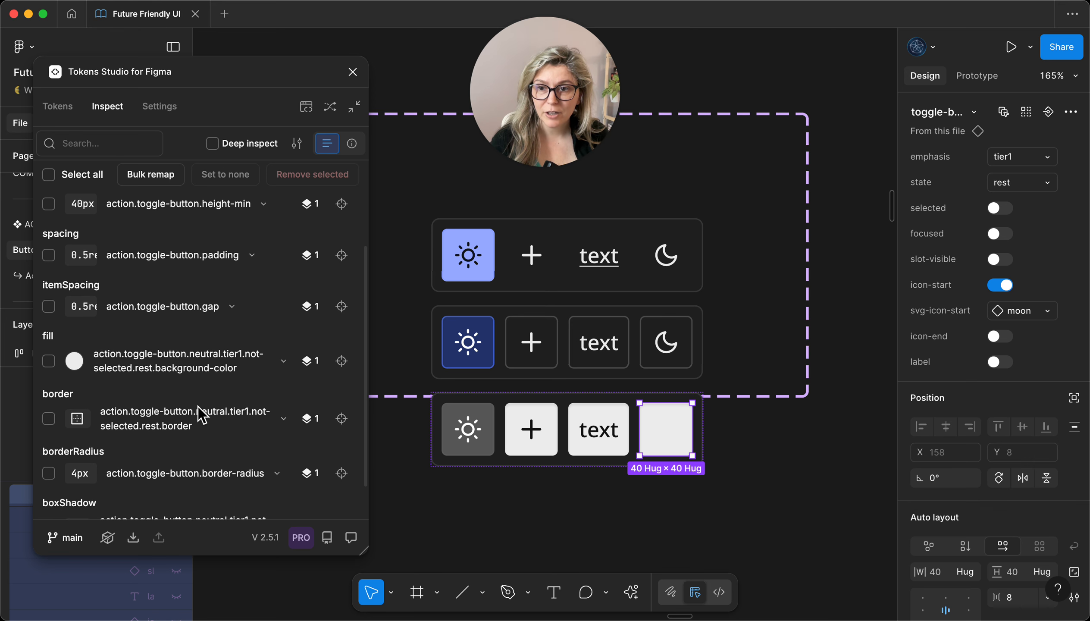
pyautogui.click(668, 436)
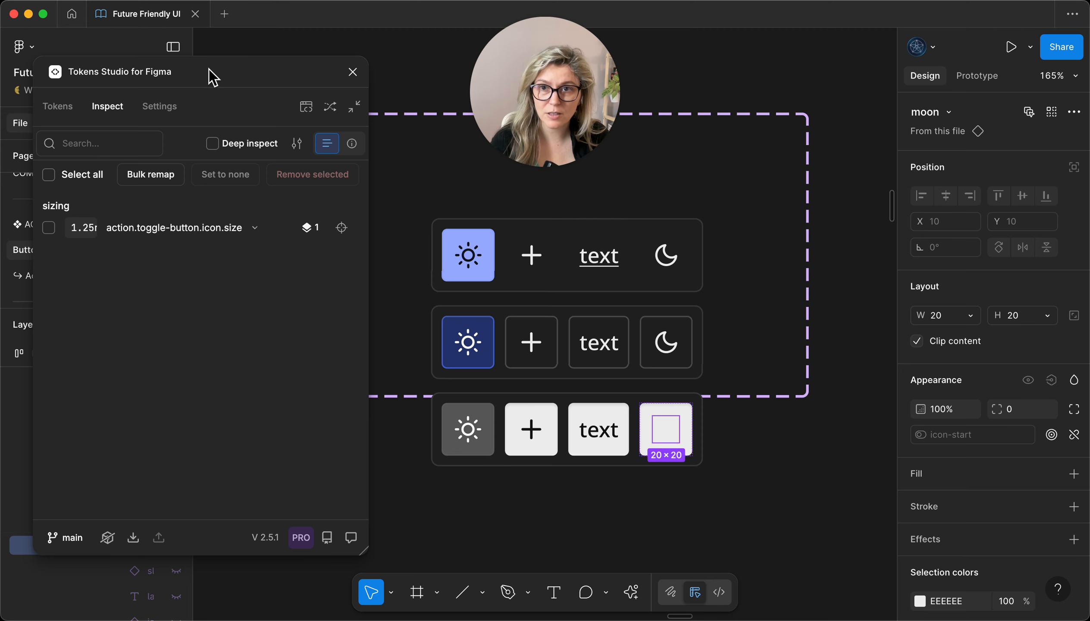
pyautogui.moveTo(212, 73); pyautogui.dragTo(271, 24)
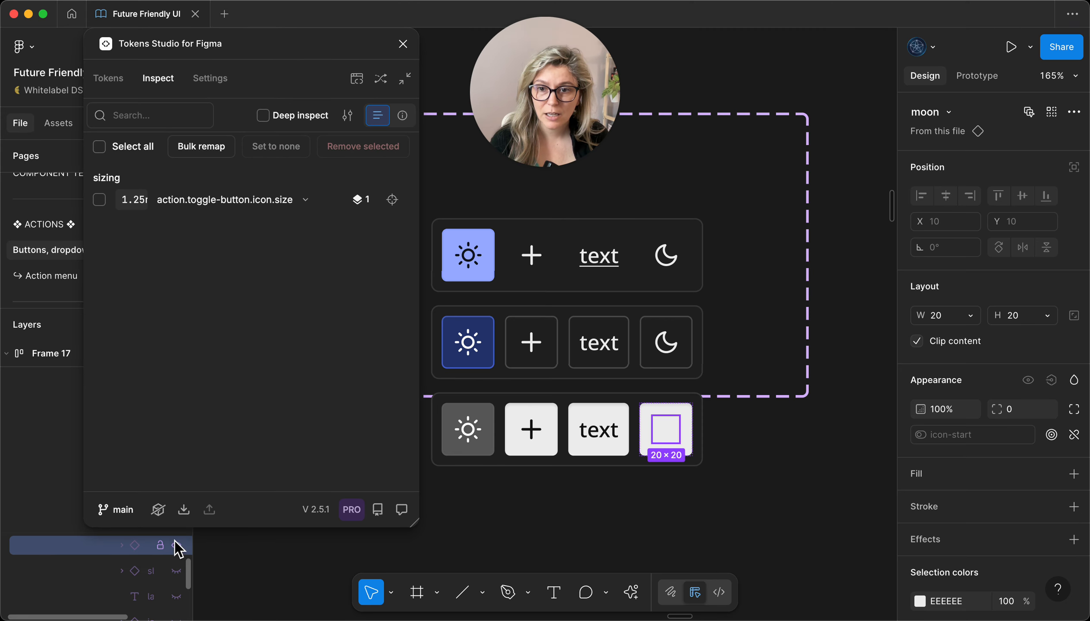
pyautogui.moveTo(204, 552); pyautogui.dragTo(240, 539)
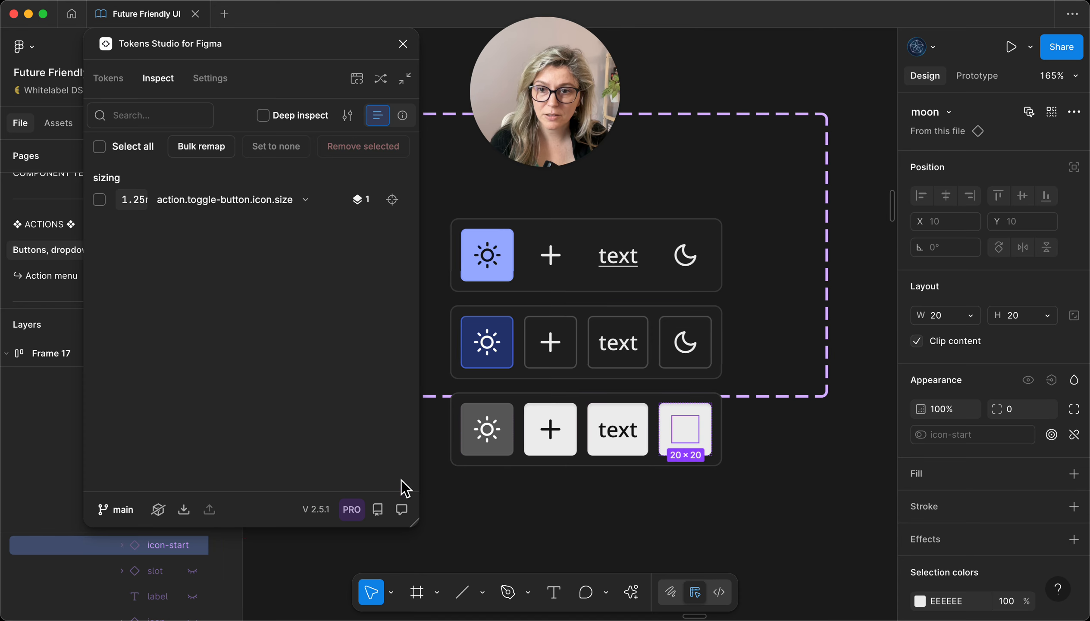
pyautogui.doubleClick(688, 435)
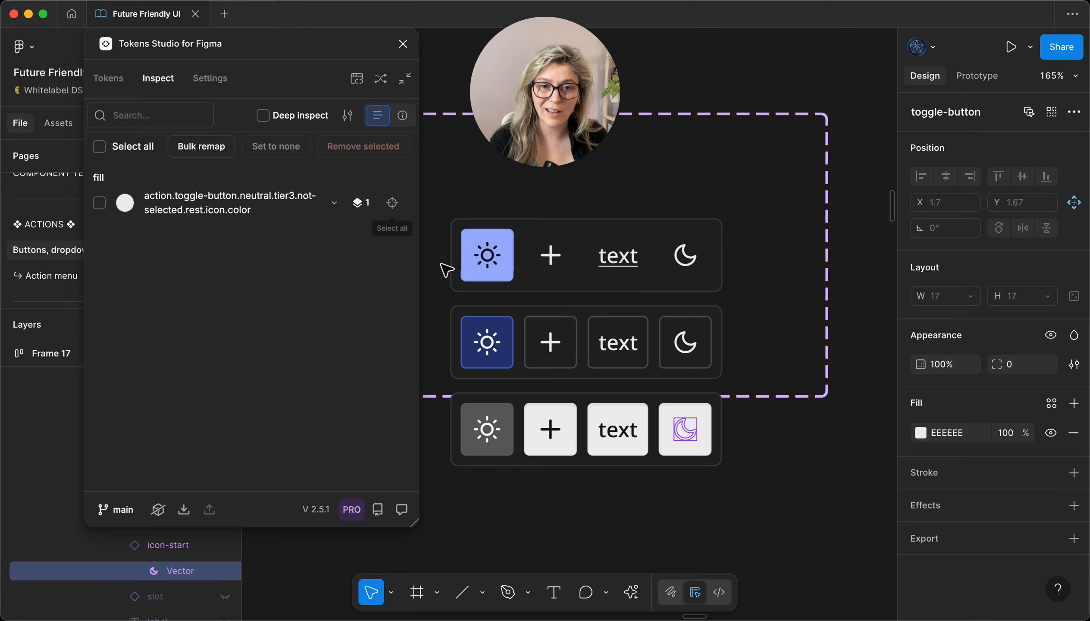
# Step: Go to the moon button's main toggle-button component and inspect the tokens on its start and end plus icons
pyautogui.click(711, 414)
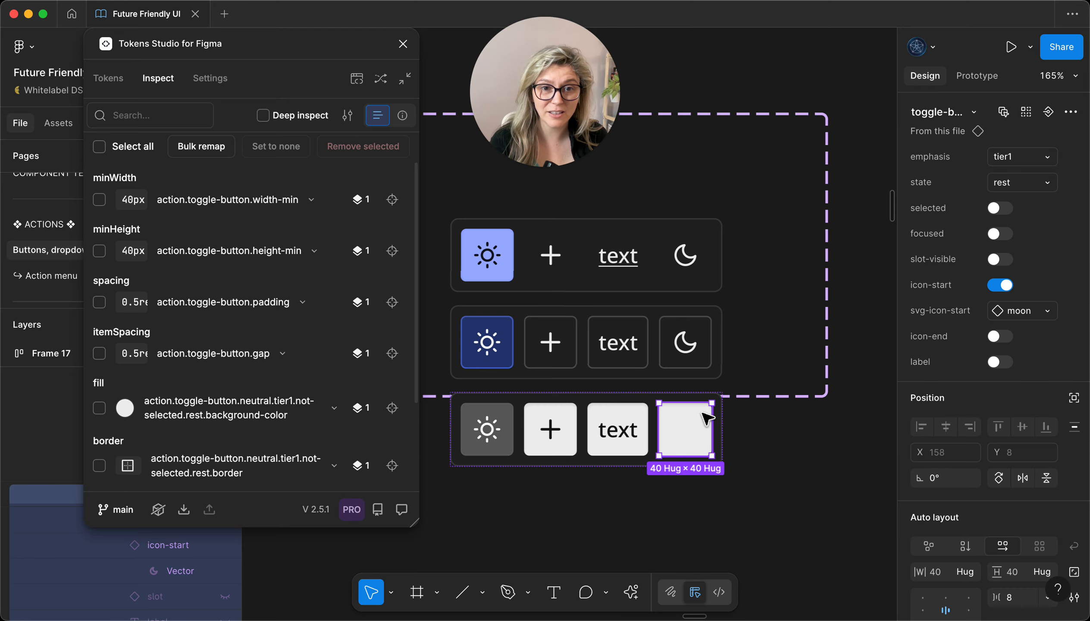
pyautogui.click(978, 132)
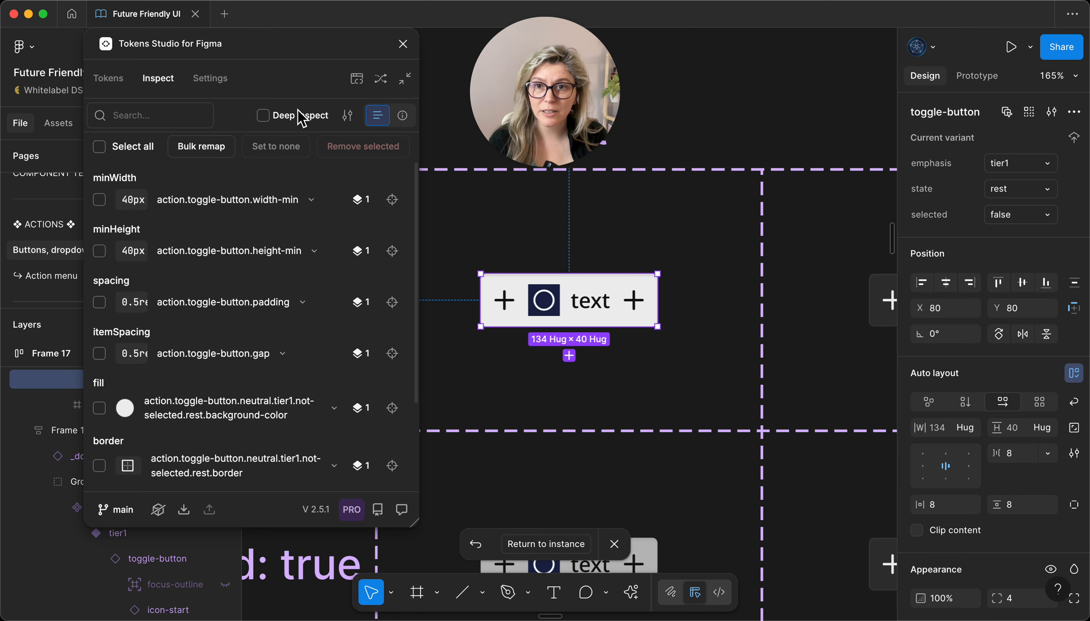
pyautogui.click(505, 302)
pyautogui.click(507, 305)
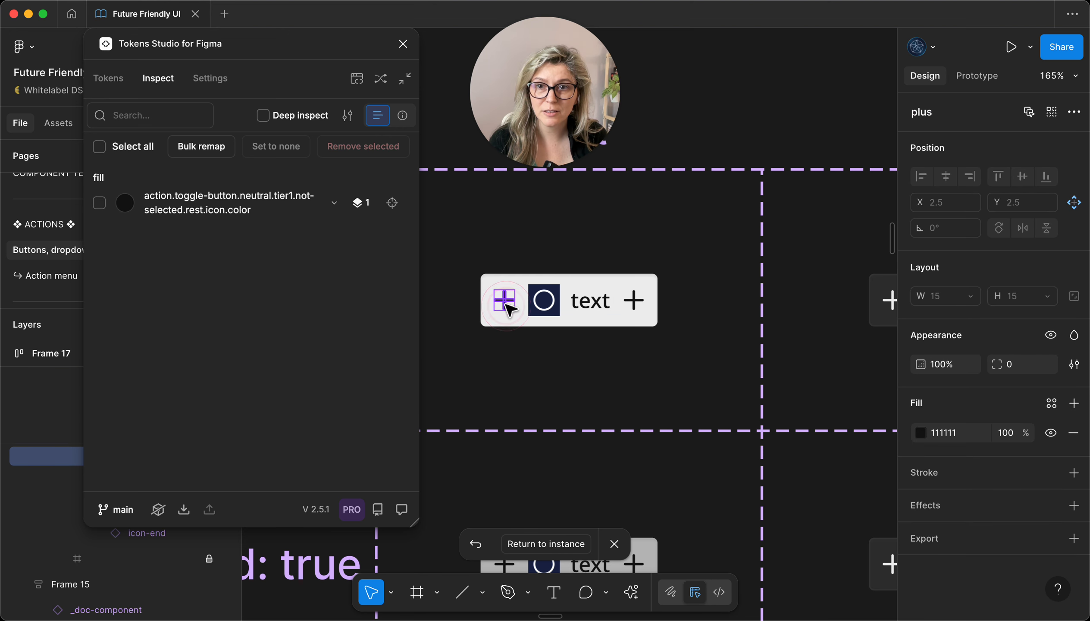
pyautogui.click(638, 308)
pyautogui.click(639, 308)
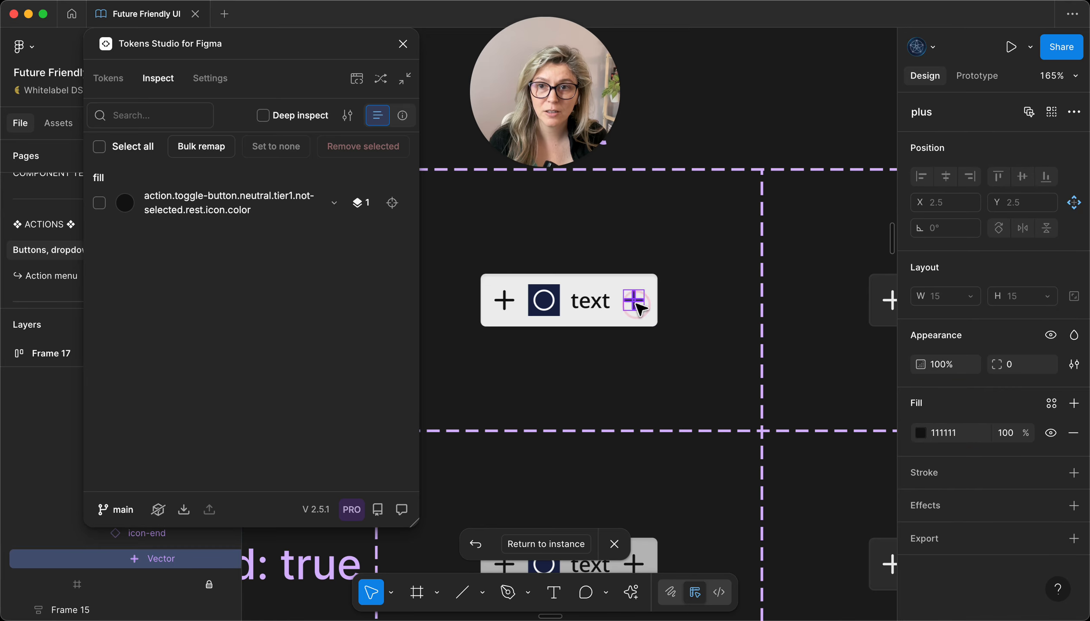
# Step: Return to the toggle-group's tier1 variant and inspect the token applied to its moon icon
pyautogui.click(654, 442)
pyautogui.scroll(-10, 649, 396)
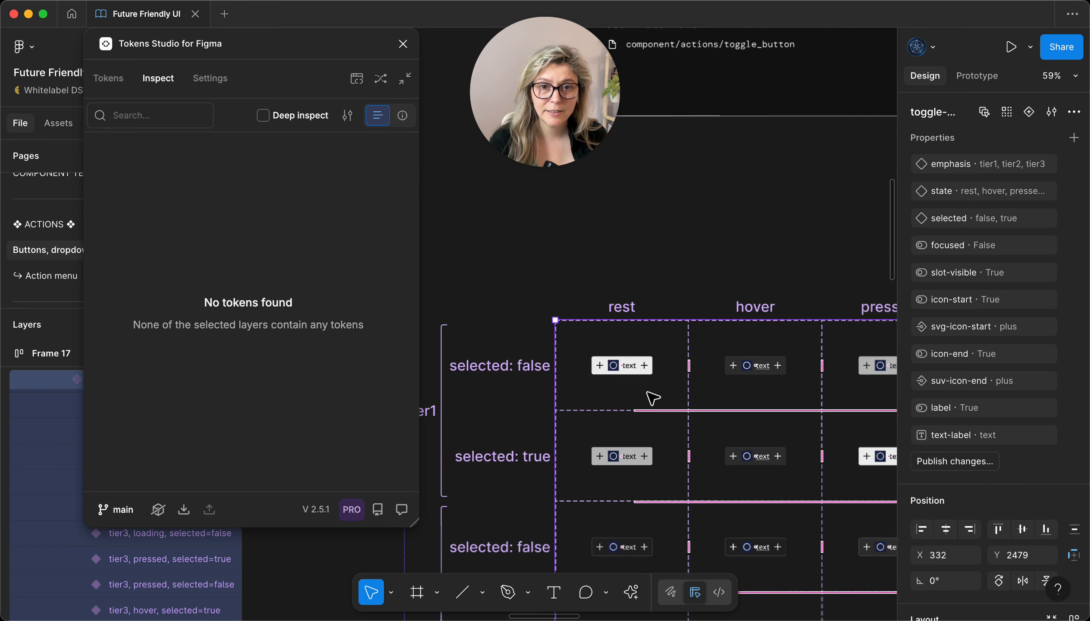
pyautogui.hscroll(10, 643, 369)
pyautogui.hscroll(-10, 648, 366)
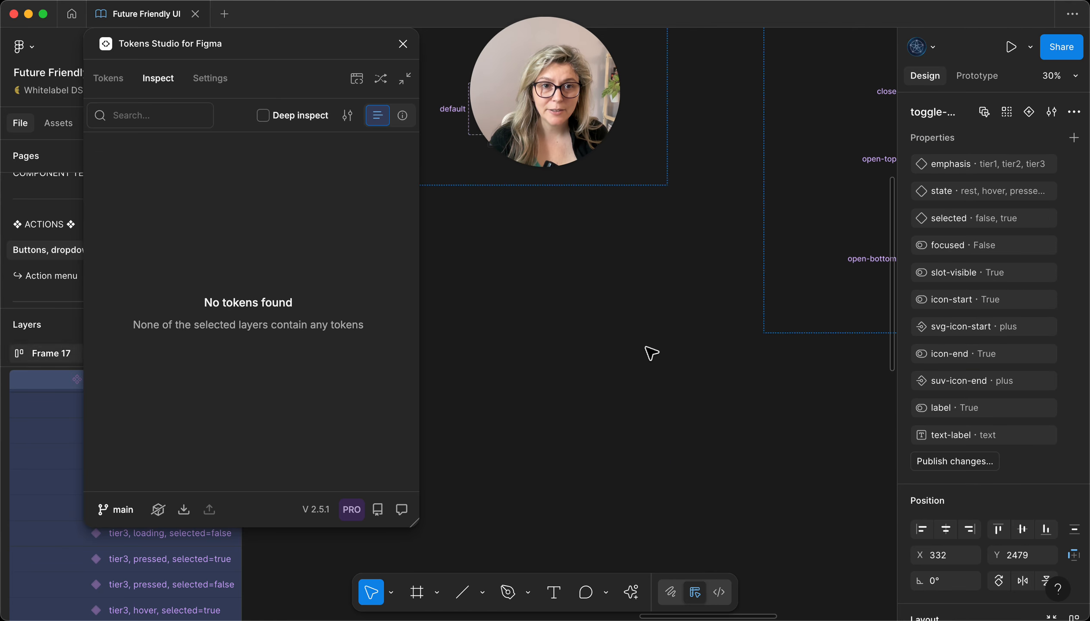
pyautogui.hscroll(8, 694, 204)
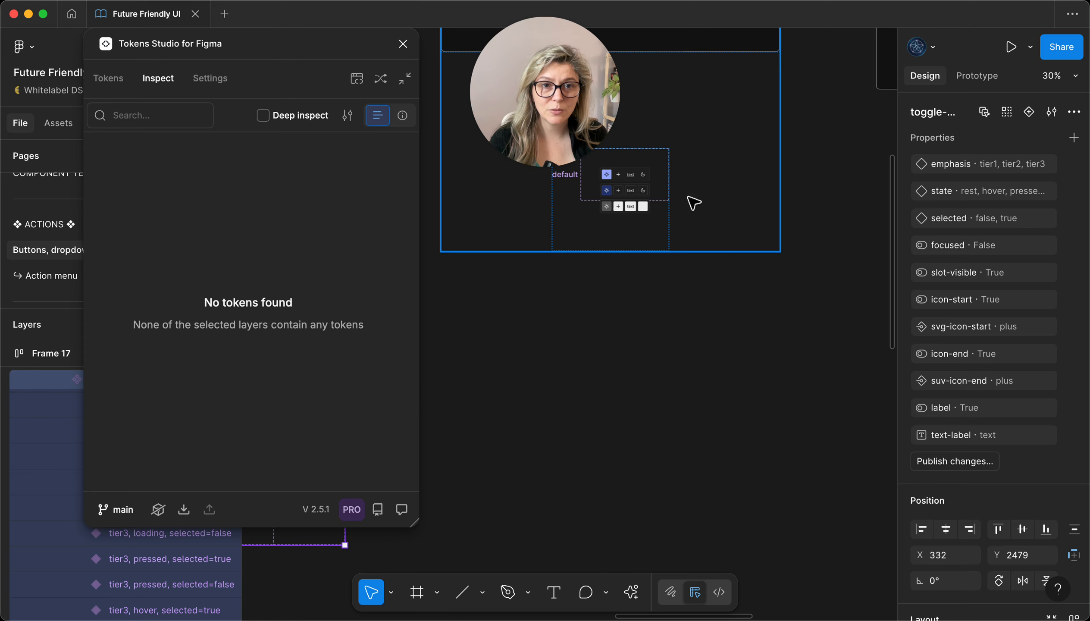
pyautogui.scroll(10, 628, 224)
pyautogui.doubleClick(644, 260)
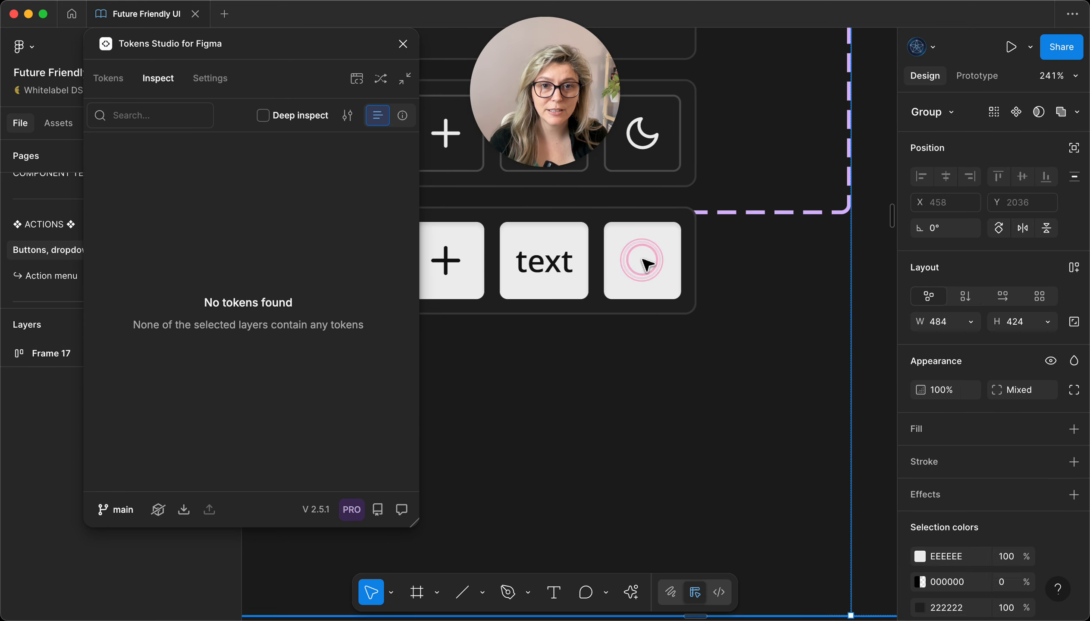
pyautogui.doubleClick(643, 266)
pyautogui.doubleClick(640, 273)
pyautogui.doubleClick(649, 273)
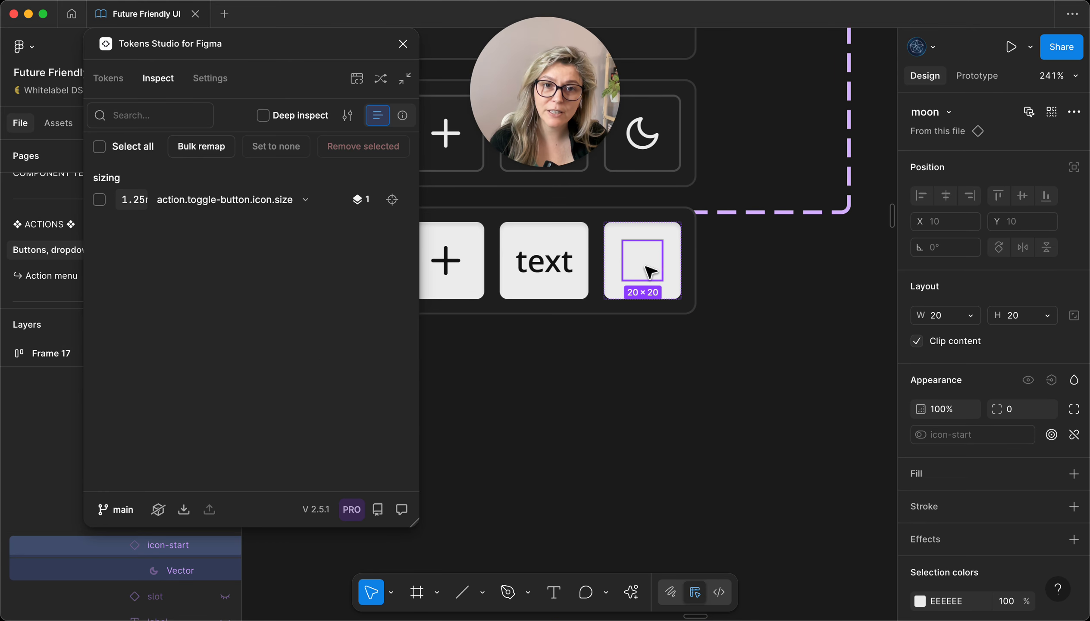
pyautogui.hscroll(-5, 630, 269)
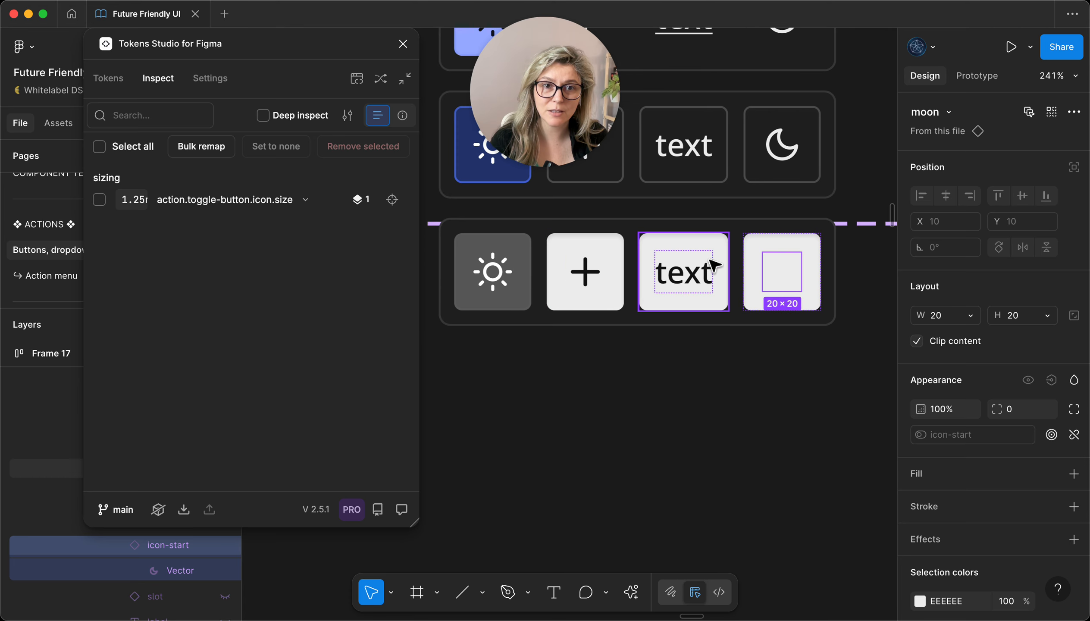
# Step: Try restoring the moon icon by switching its toggle button's emphasis to tier2, tier1, tier3 and back to tier1
pyautogui.click(786, 249)
pyautogui.click(1014, 159)
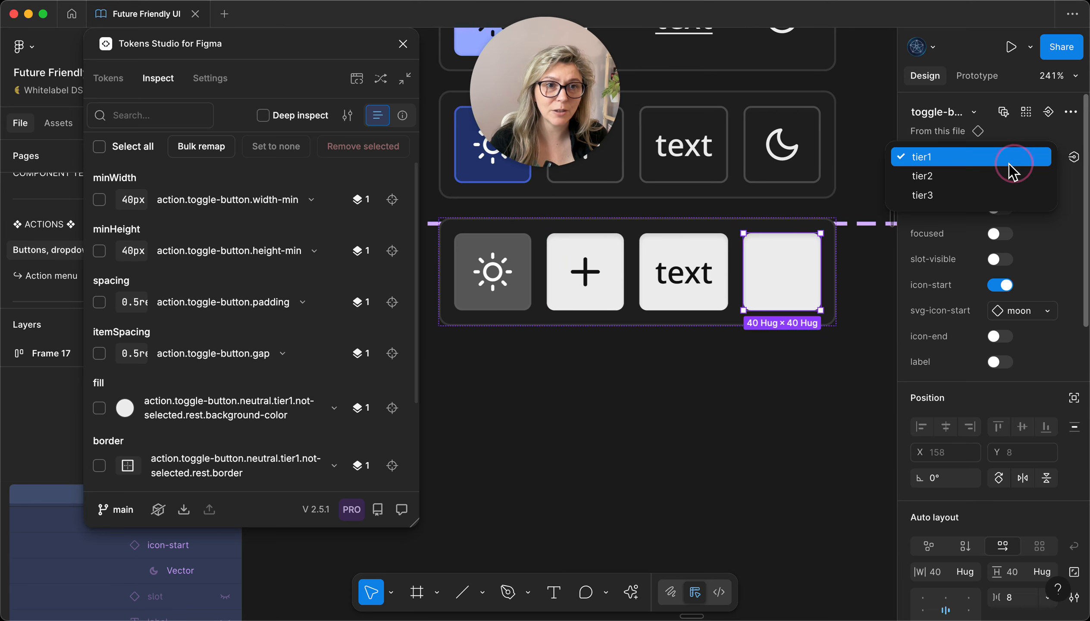
pyautogui.click(991, 178)
pyautogui.click(1007, 157)
pyautogui.click(952, 139)
pyautogui.click(1014, 158)
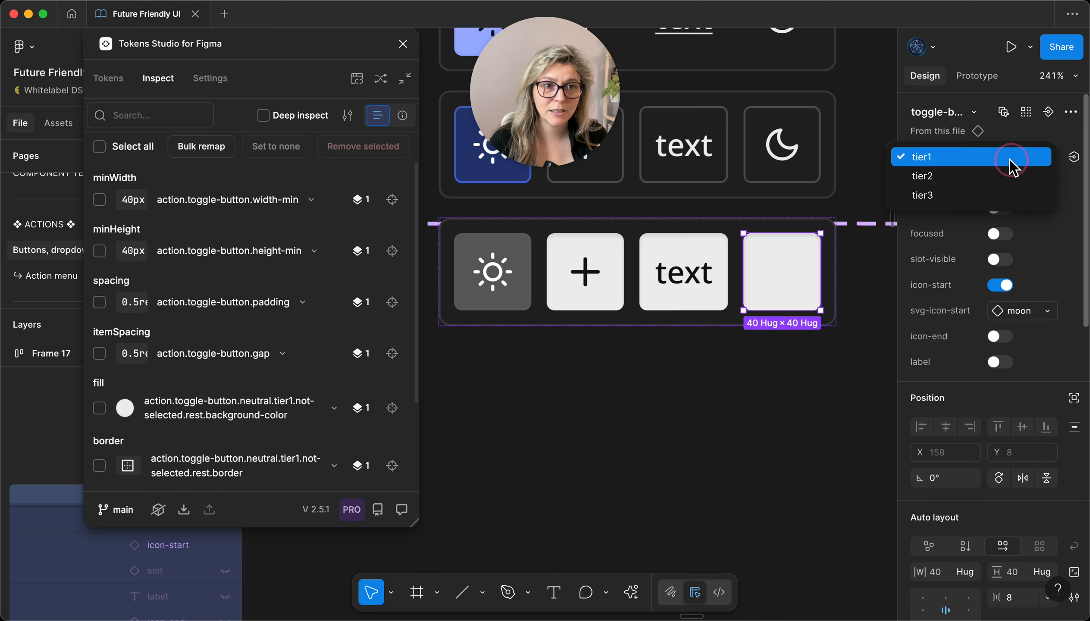
pyautogui.click(991, 199)
pyautogui.click(1025, 158)
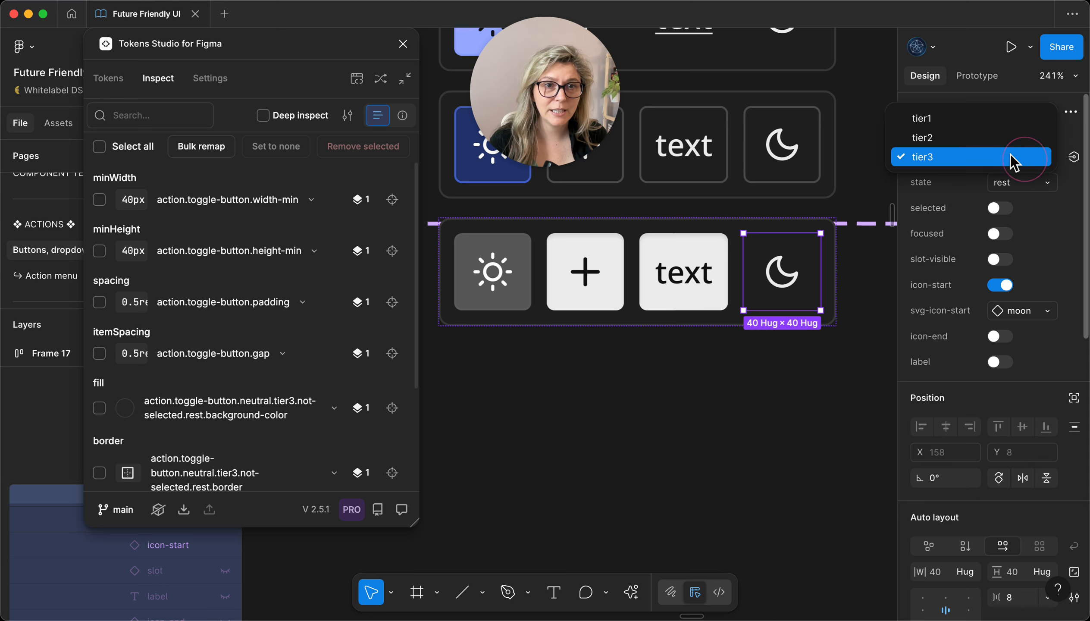
pyautogui.click(946, 126)
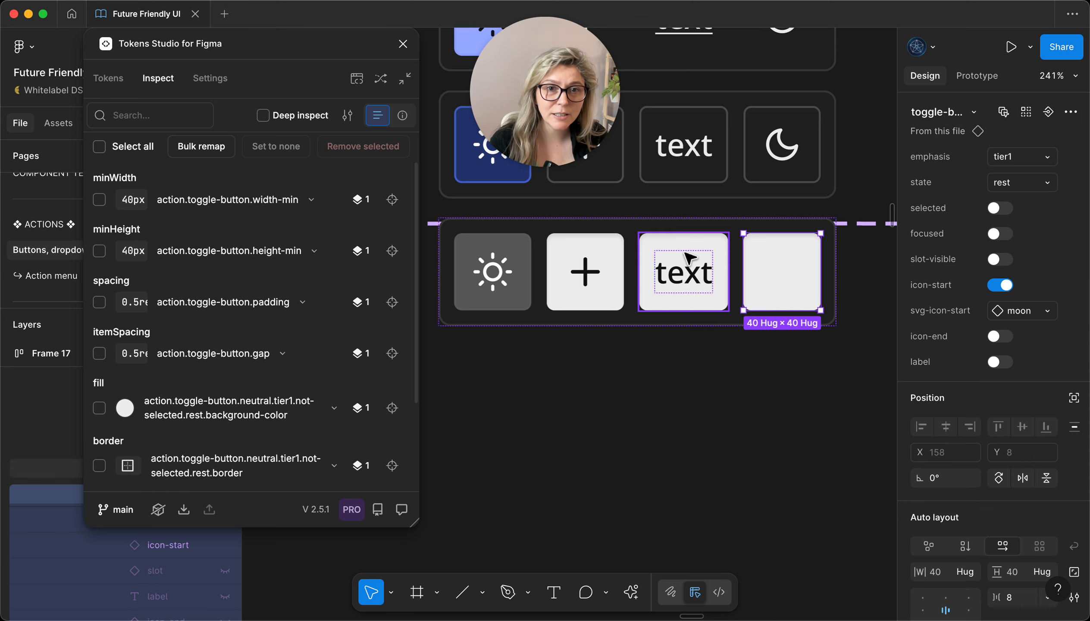
# Step: Set the text toggle button in the tier1 variant to tier3 emphasis and toggle its label off and on
pyautogui.click(690, 264)
pyautogui.click(1030, 158)
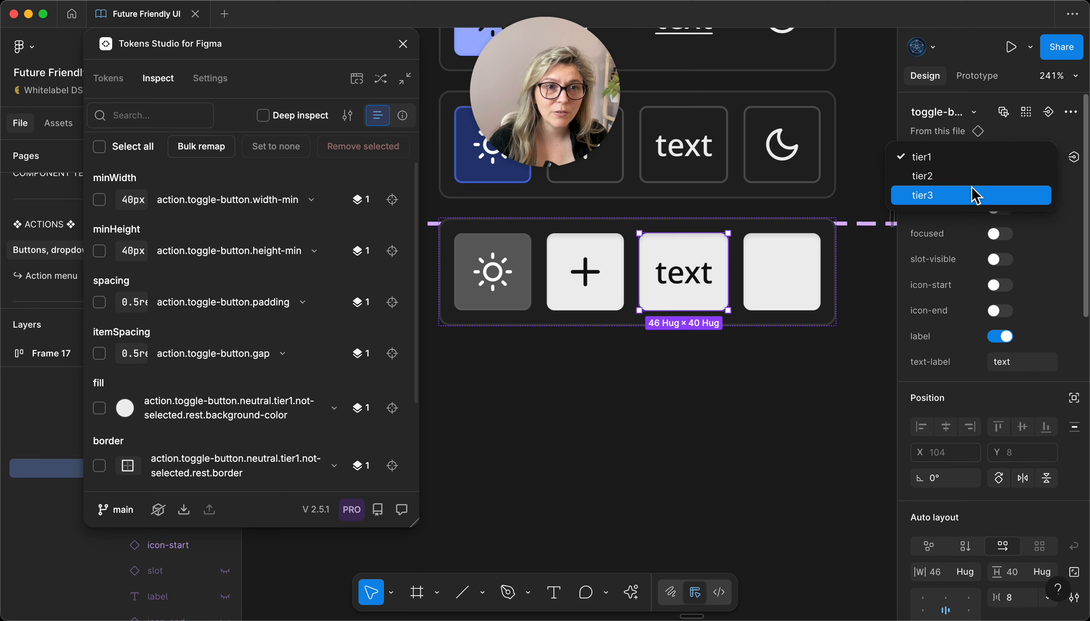
pyautogui.click(977, 193)
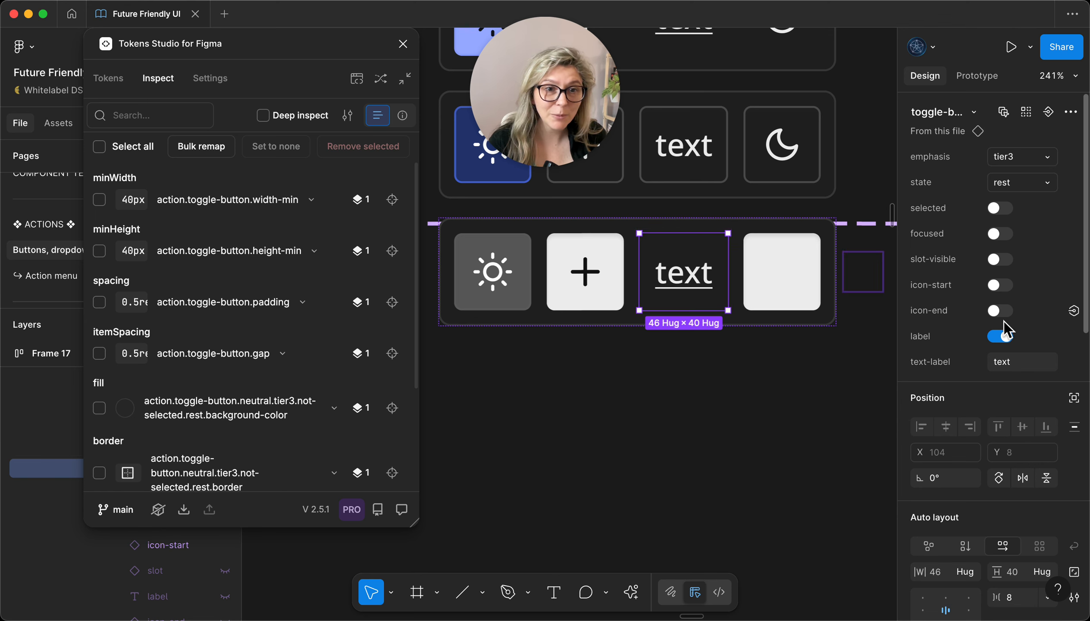
pyautogui.click(1000, 339)
pyautogui.click(999, 340)
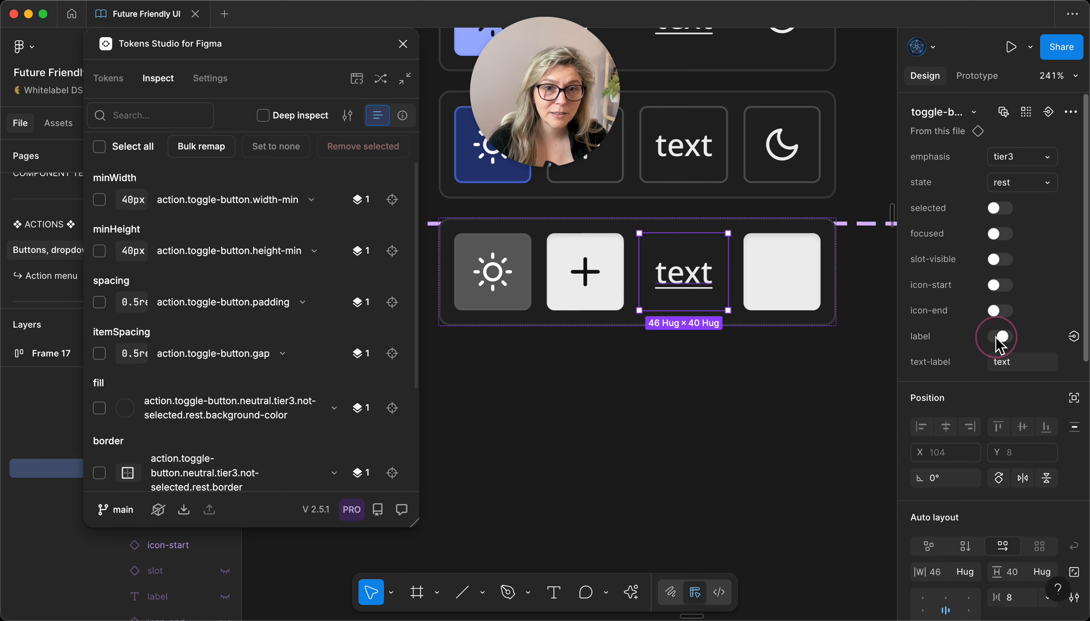
# Step: Try enabling the label and end icon on the tier1 variant's moon toggle button
pyautogui.click(779, 260)
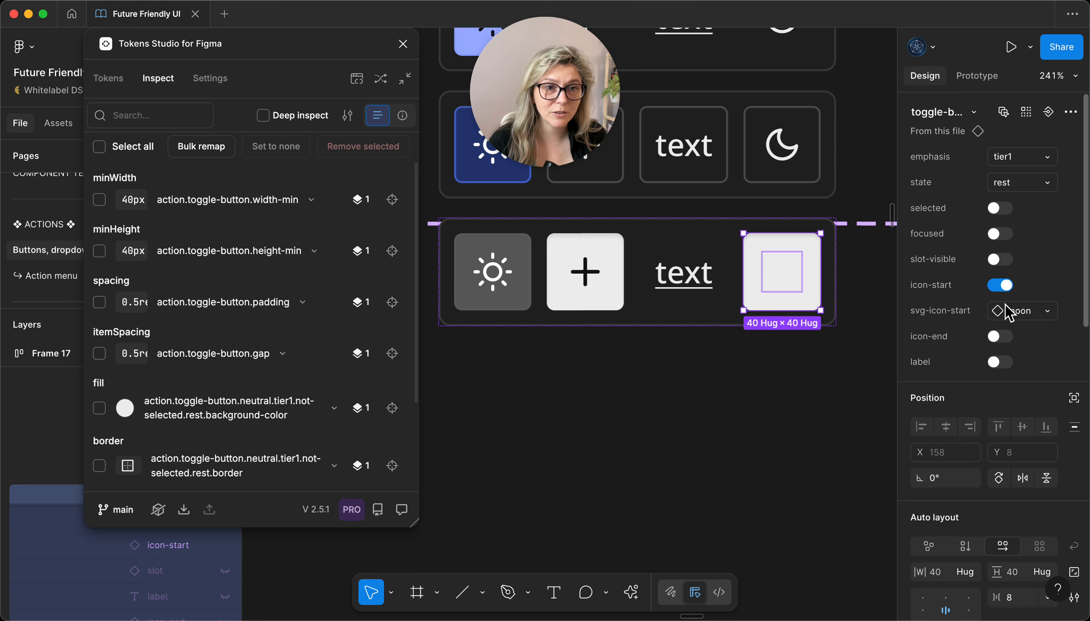
pyautogui.click(1001, 361)
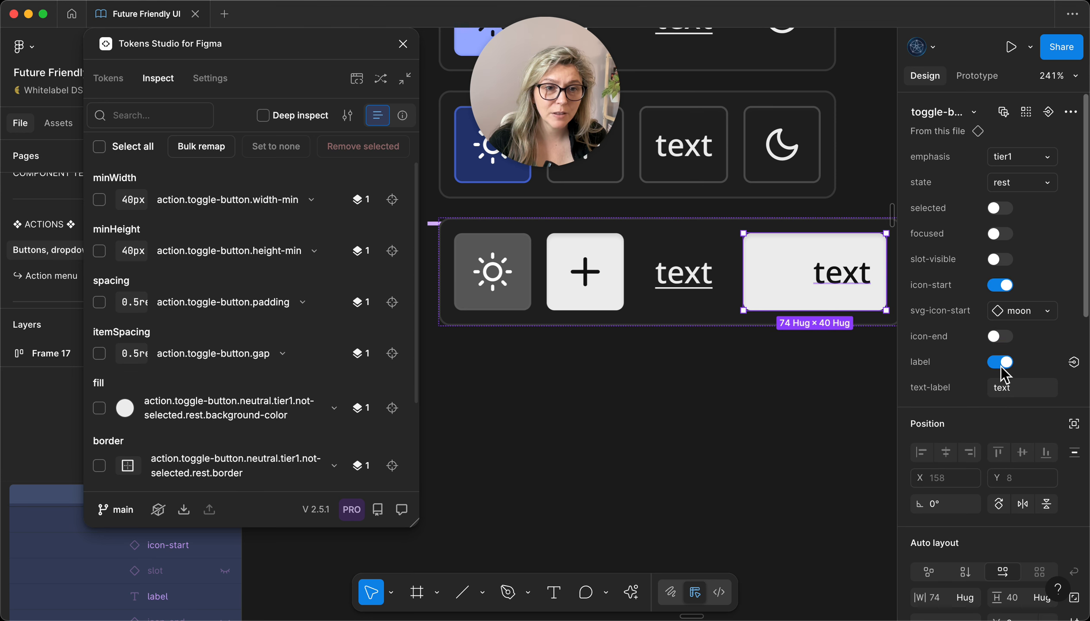
pyautogui.click(997, 337)
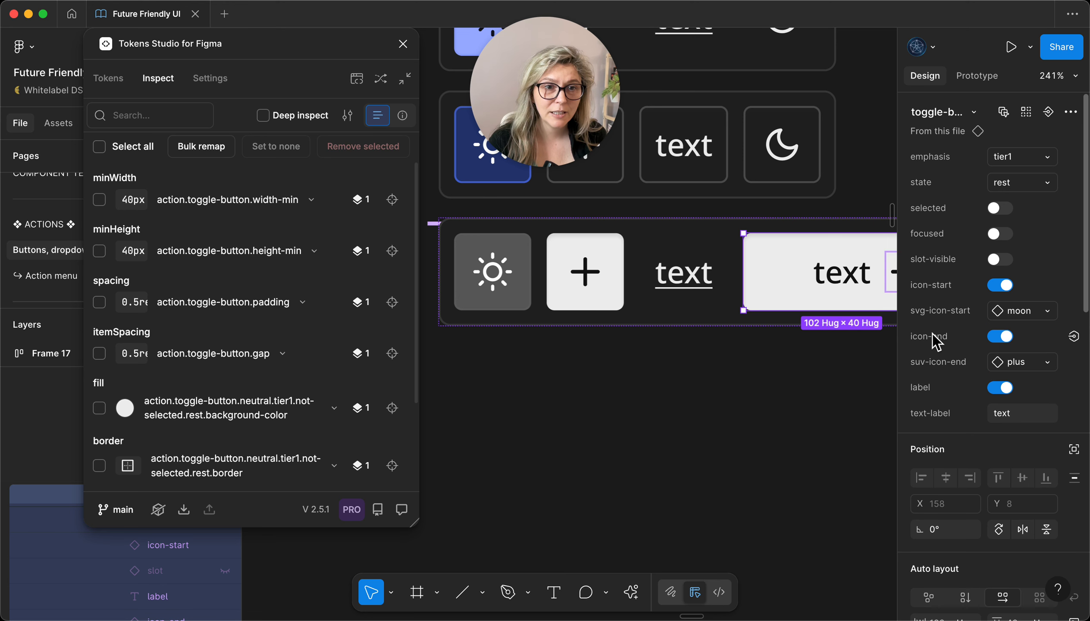
pyautogui.hscroll(5, 815, 273)
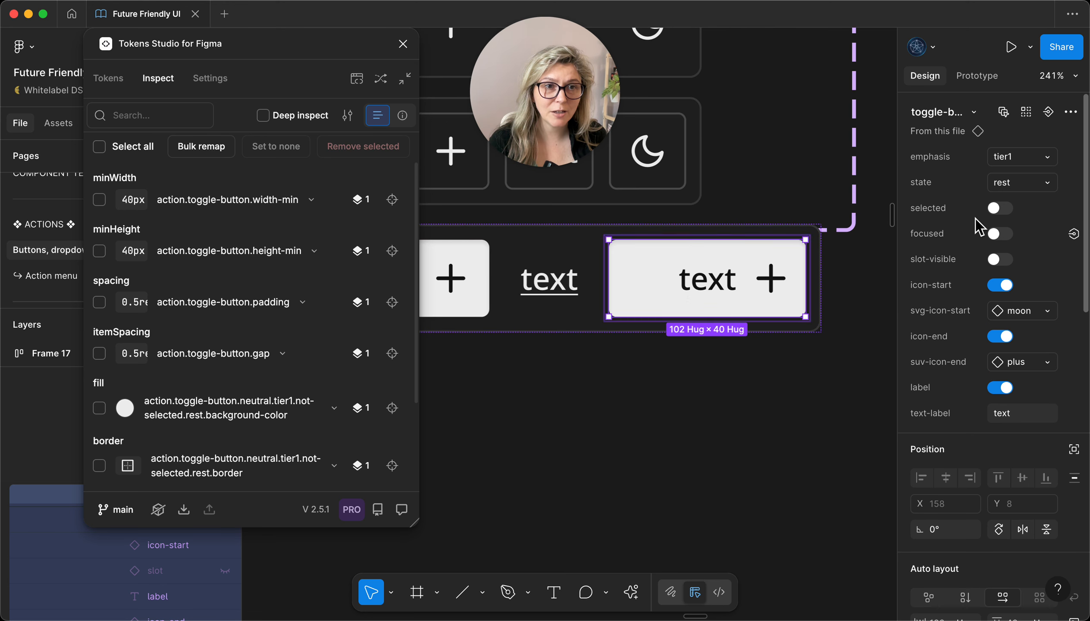
# Step: Reset the last toggle-button instance in the tier1 variant and hide its label, slot and end icon
pyautogui.click(1071, 112)
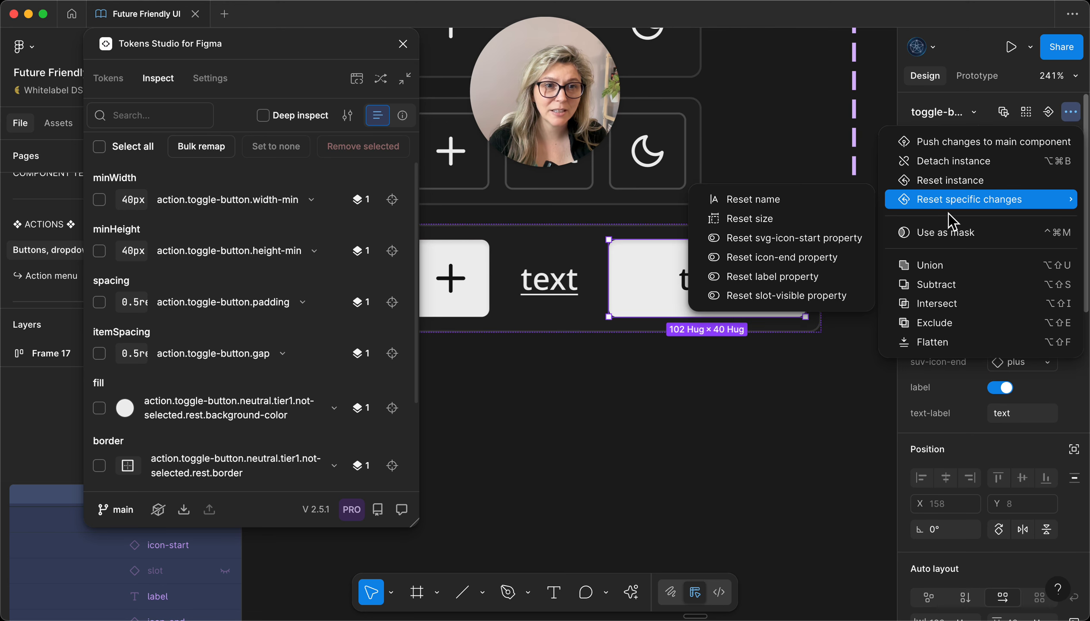
pyautogui.click(950, 181)
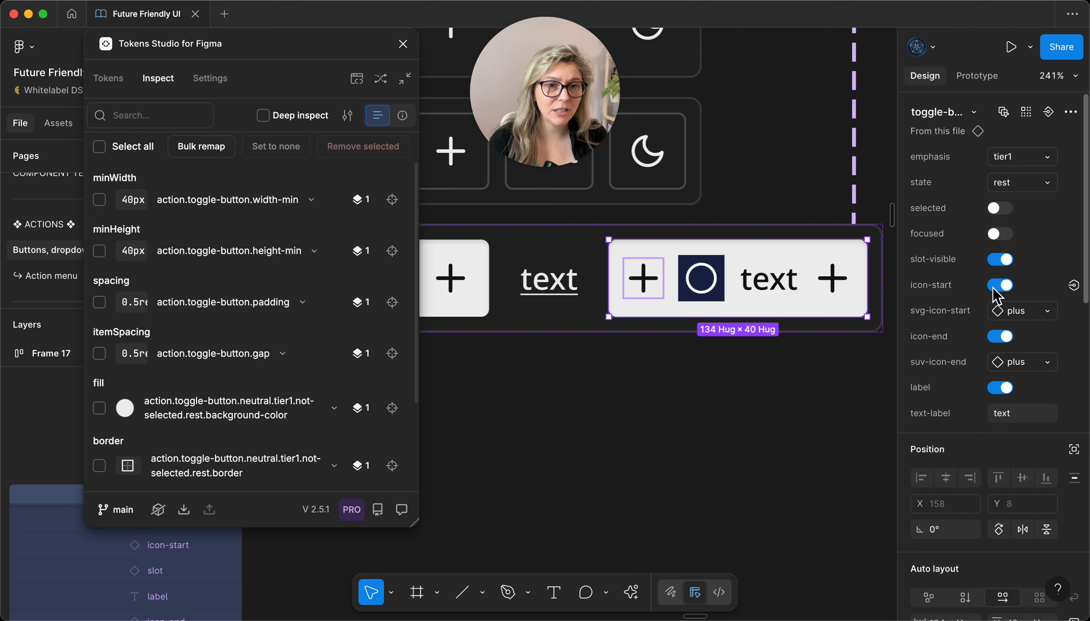
pyautogui.click(1001, 387)
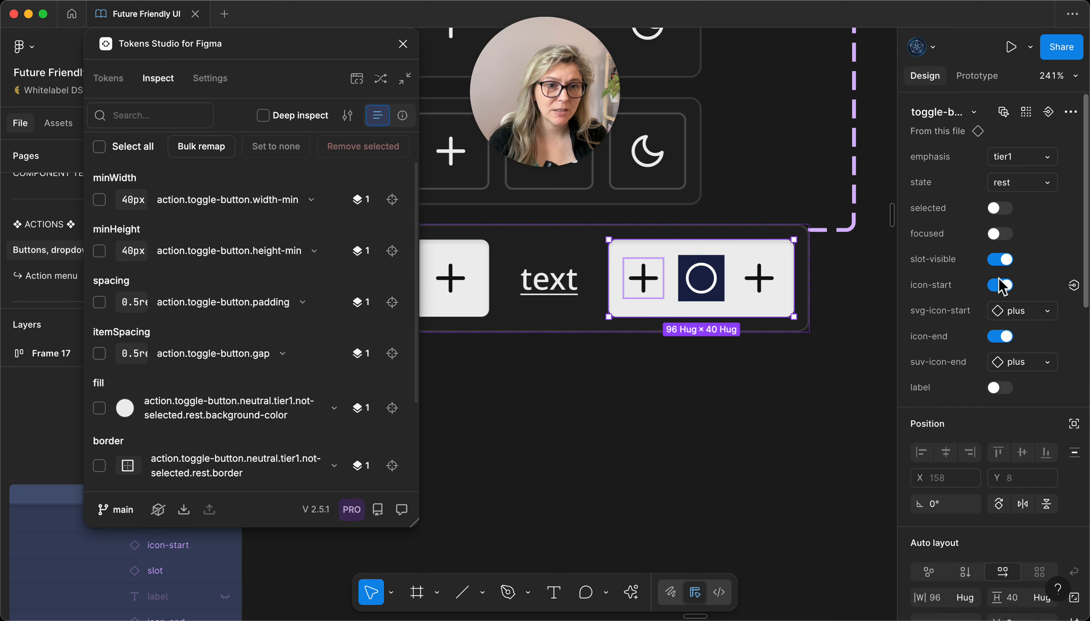
pyautogui.click(995, 261)
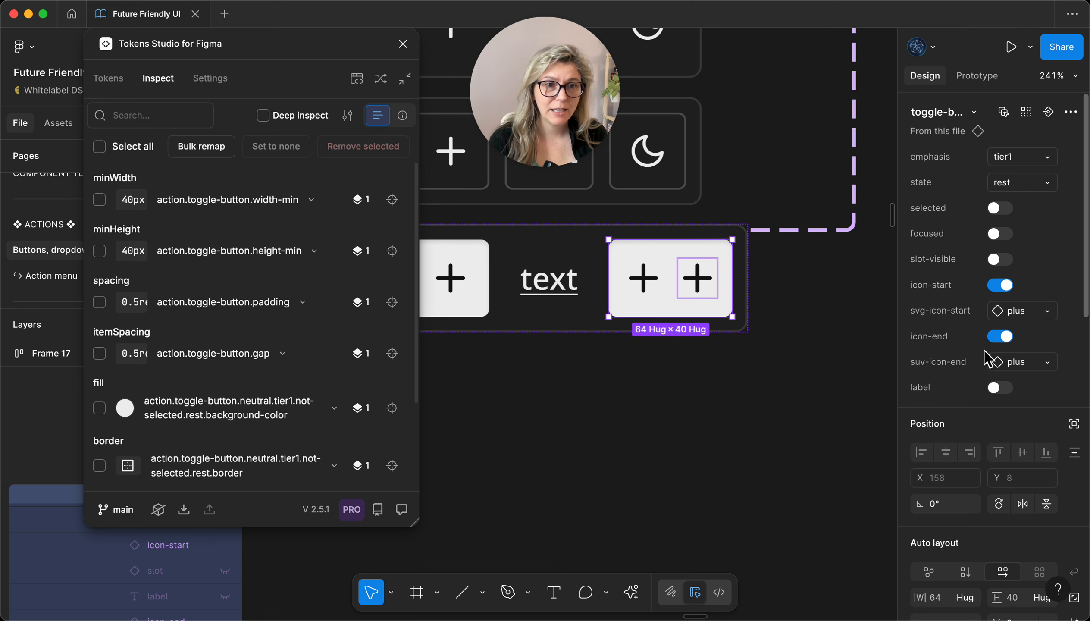
pyautogui.click(995, 336)
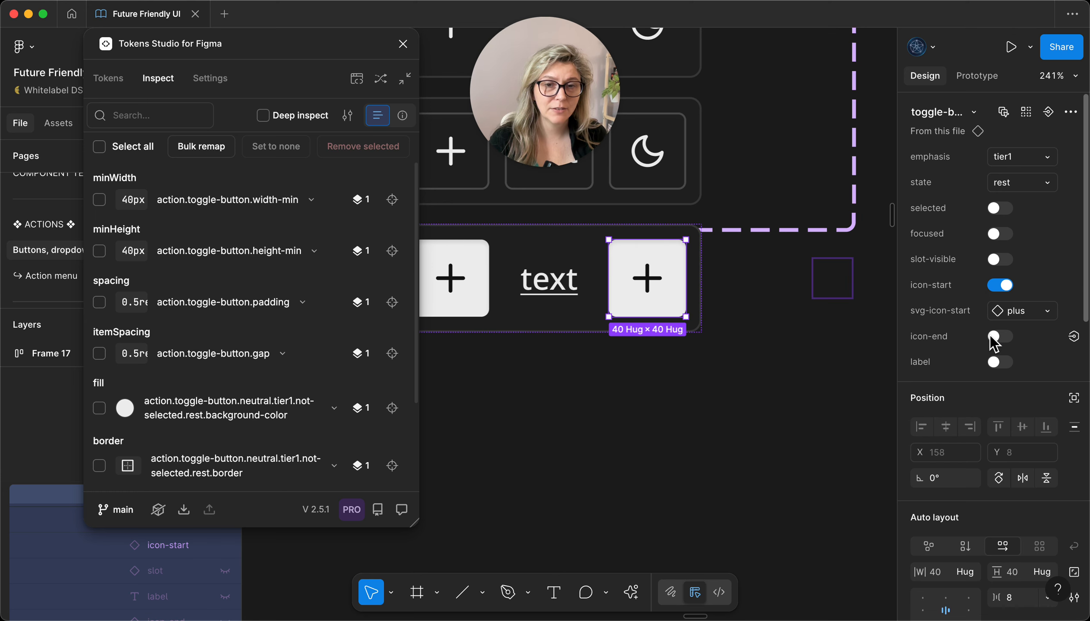
# Step: Set the text toggle button in the tier1 toggle-group variant to tier1 emphasis
pyautogui.hscroll(-5, 580, 259)
pyautogui.hscroll(3, 608, 330)
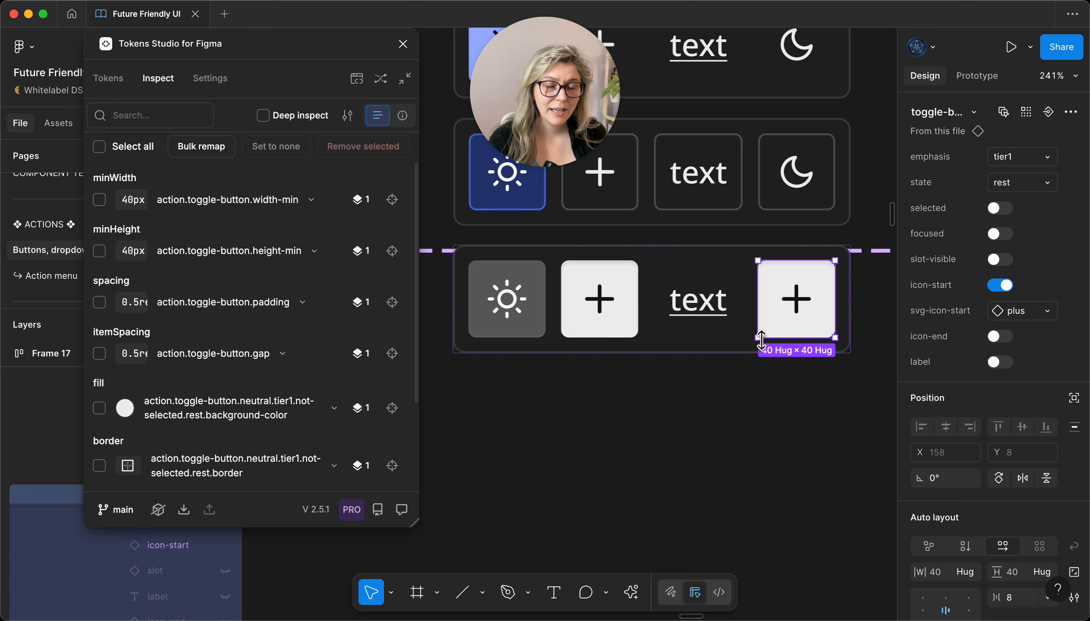
pyautogui.click(706, 278)
pyautogui.click(1011, 161)
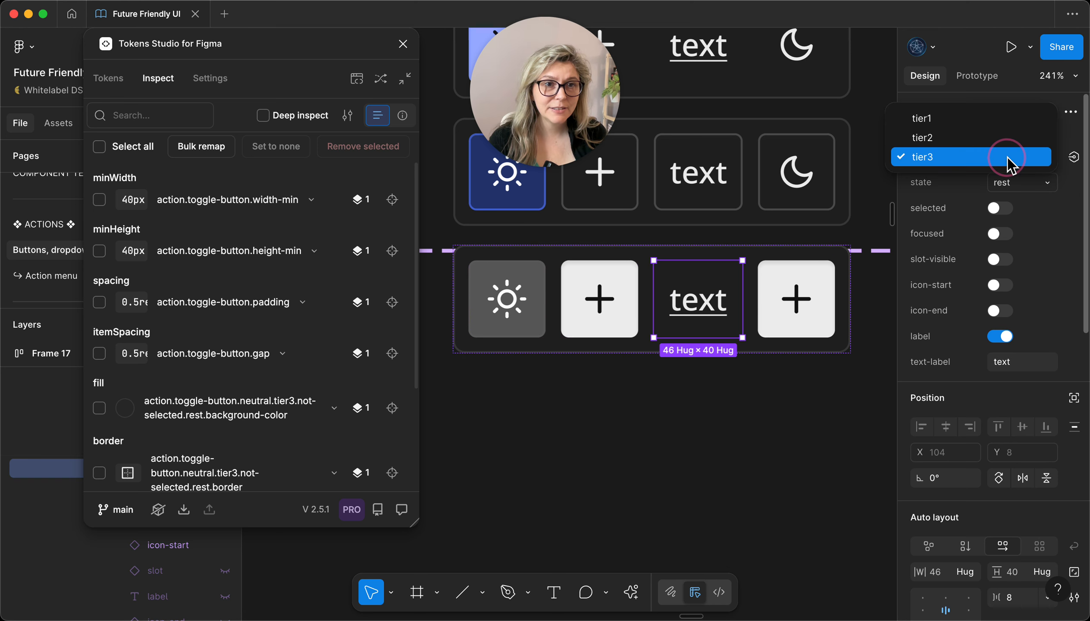
pyautogui.click(926, 121)
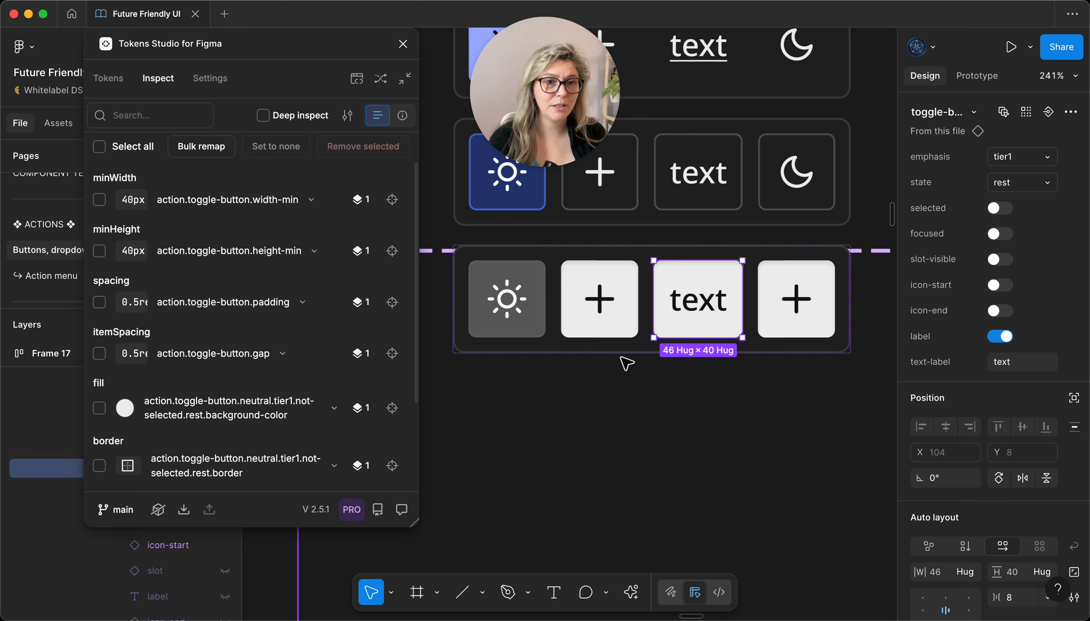
pyautogui.scroll(-5, 628, 381)
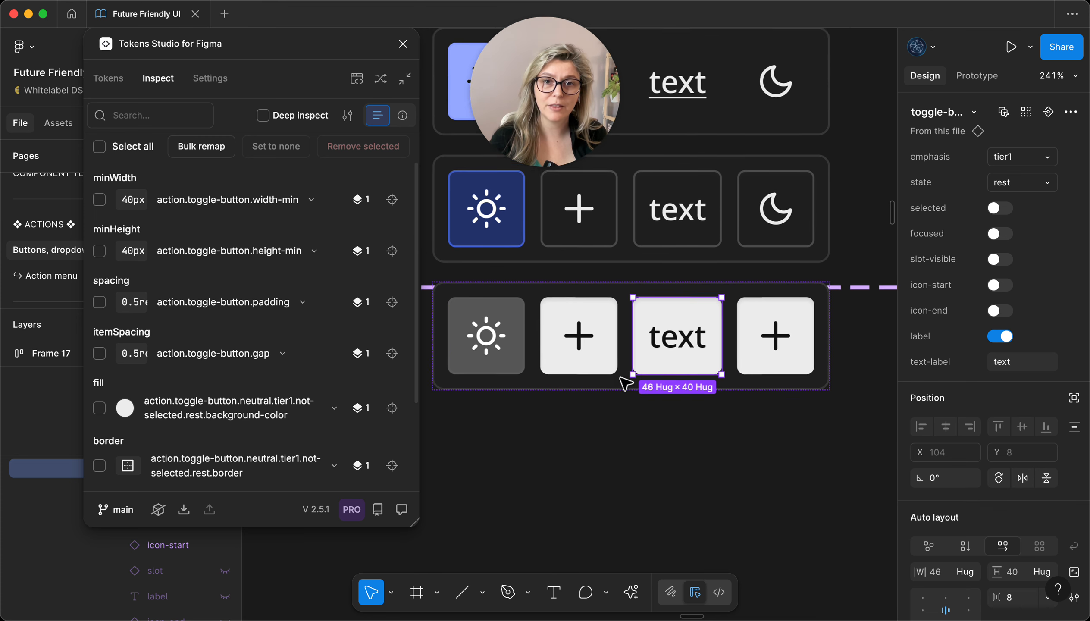
# Step: Select the tier3, tier2 and tier1 toggle-group variants together and apply the Tokens Studio tokens to the selection
pyautogui.click(559, 423)
pyautogui.scroll(3, 597, 424)
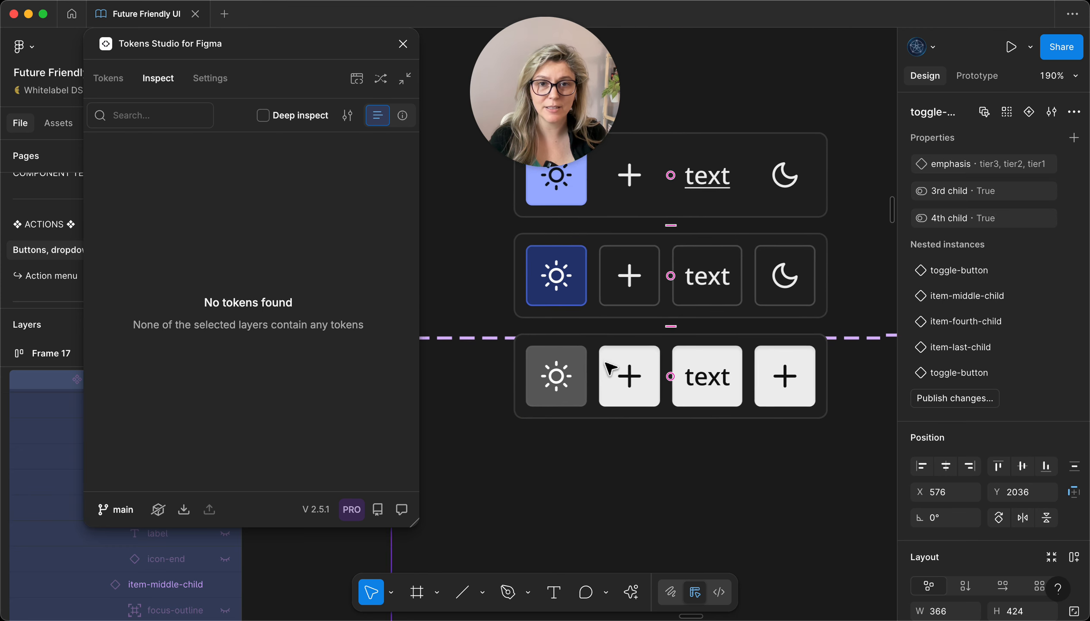
pyautogui.click(633, 189)
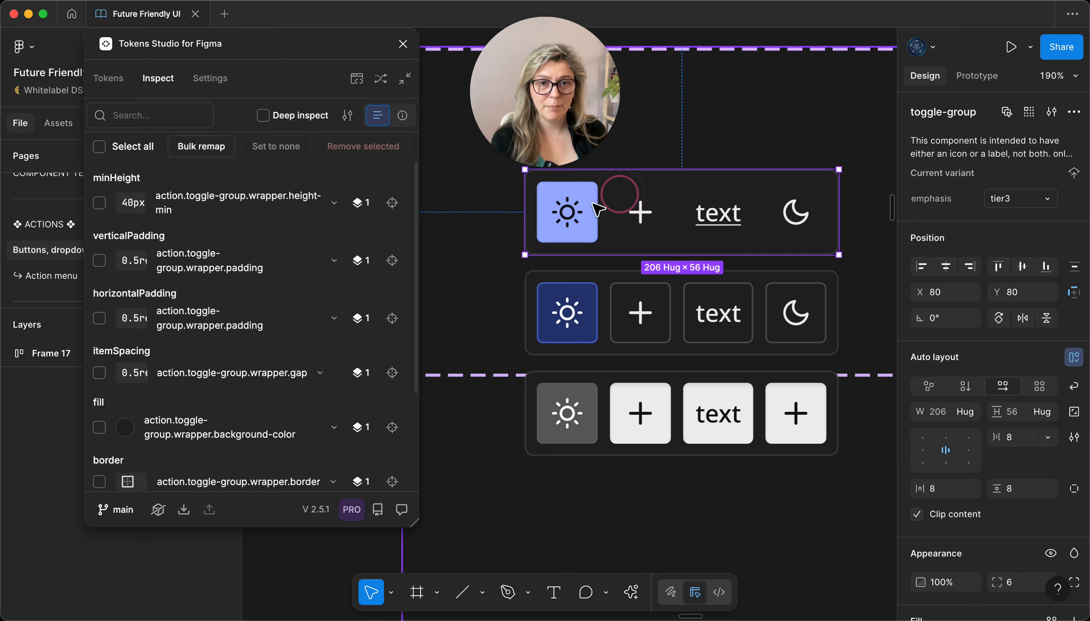
pyautogui.keyDown('shift'); pyautogui.click(593, 319); pyautogui.keyUp('shift')
pyautogui.keyDown('shift'); pyautogui.click(616, 414); pyautogui.keyUp('shift')
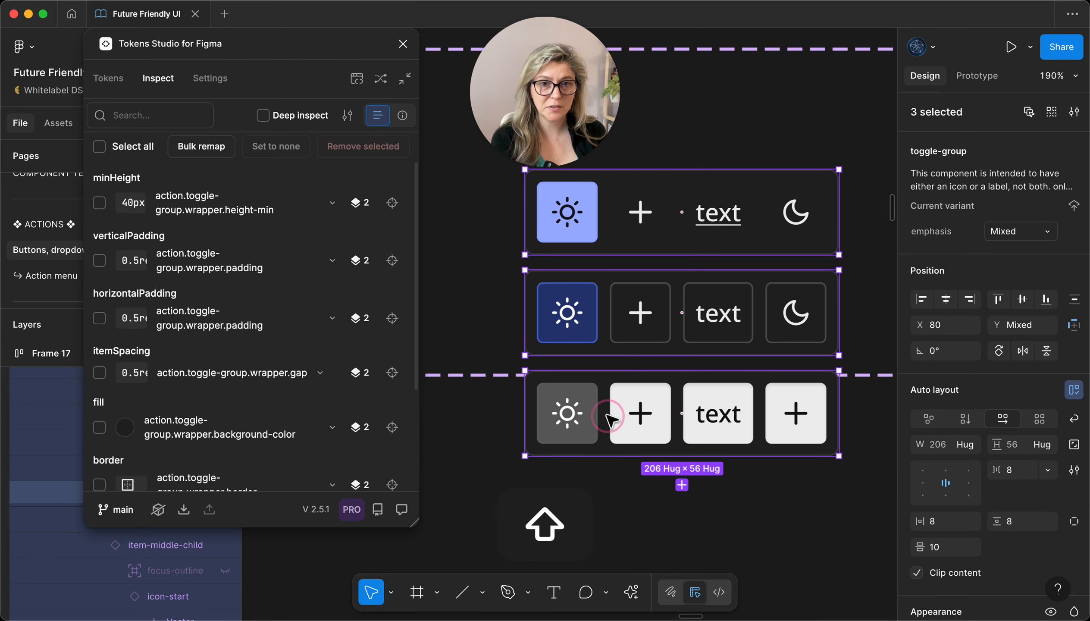
pyautogui.click(111, 80)
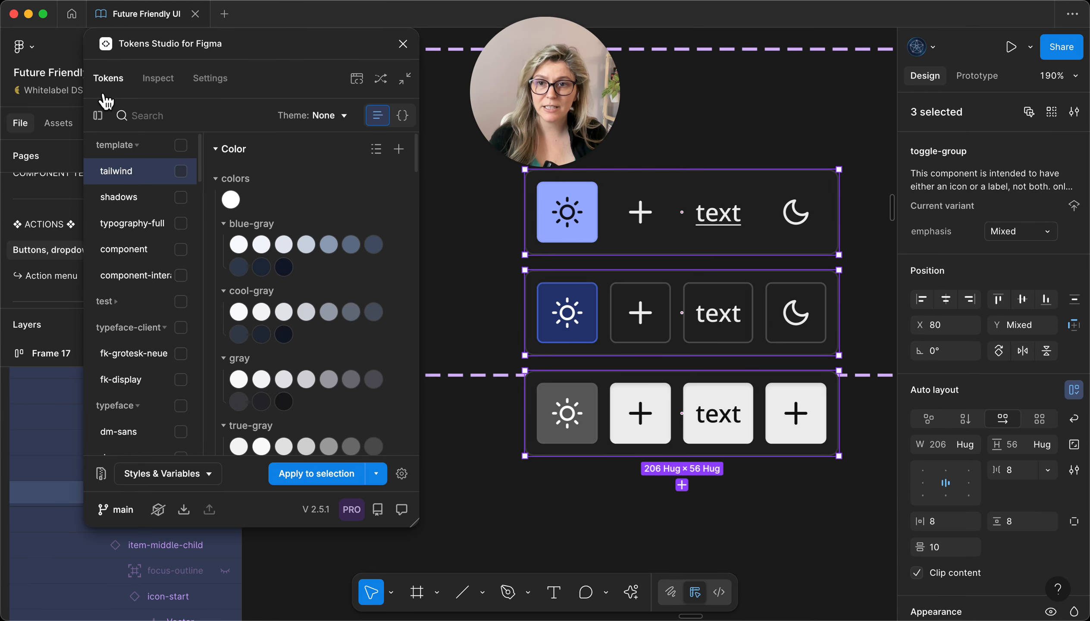
pyautogui.click(328, 485)
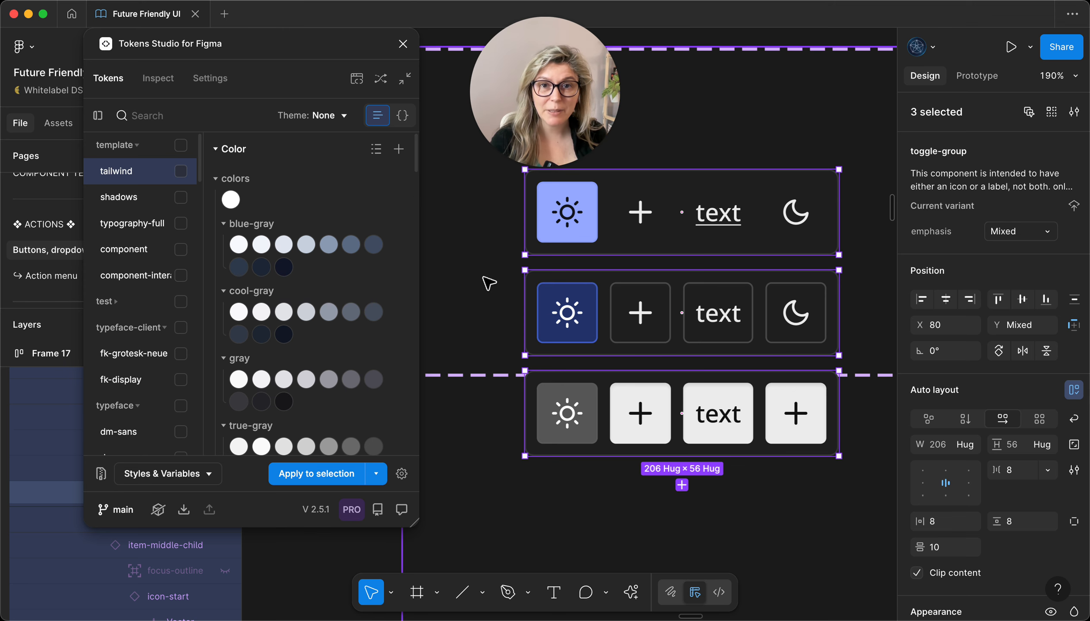
pyautogui.scroll(2, 487, 287)
pyautogui.scroll(-5, 467, 369)
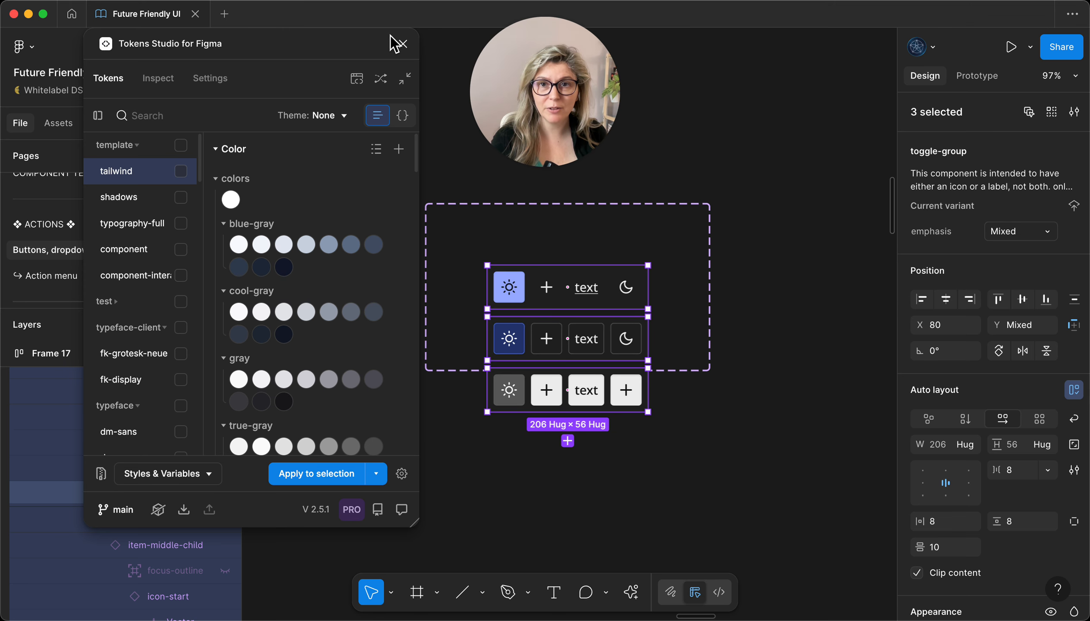
# Step: Close Tokens Studio and regenerate the toggle-group component set's property table with Propstar
pyautogui.click(402, 43)
pyautogui.scroll(-2, 509, 311)
pyautogui.click(625, 214)
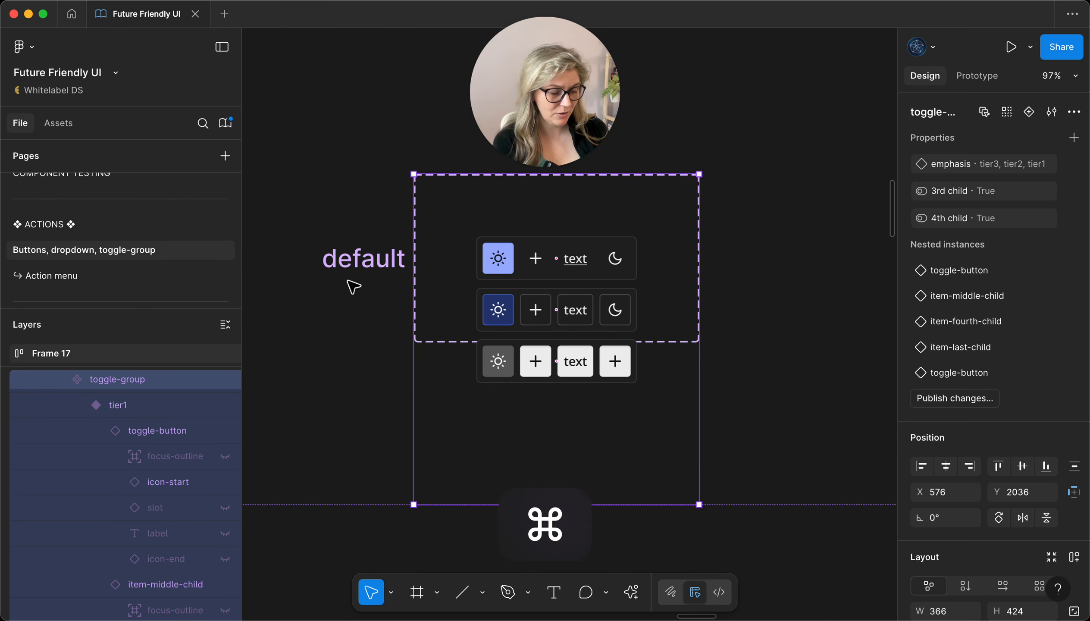
pyautogui.press('super+p')
pyautogui.click(486, 401)
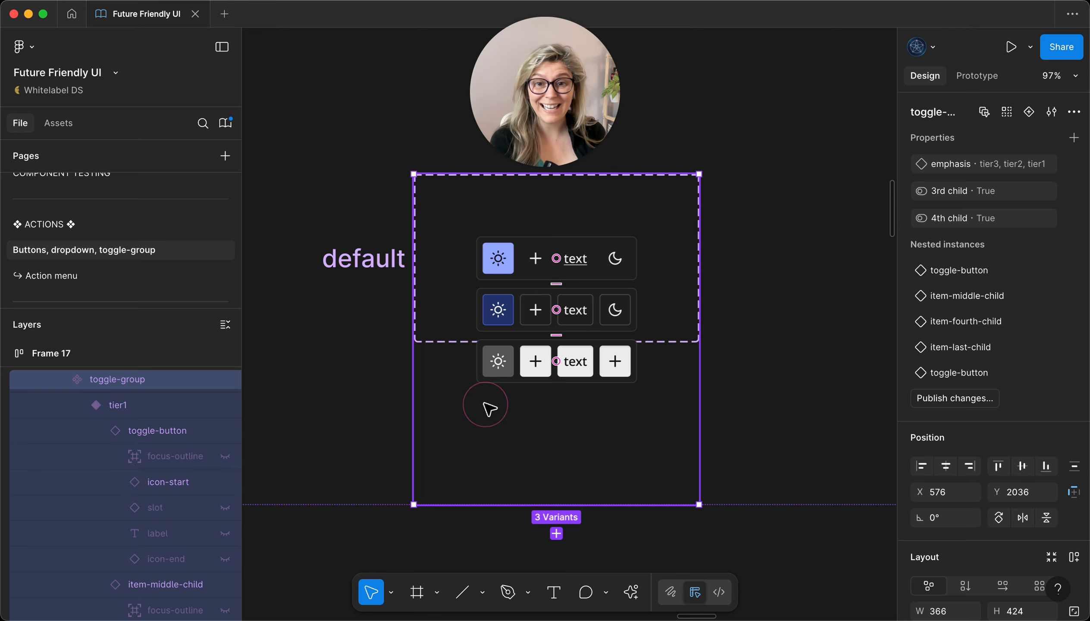
pyautogui.scroll(-6, 419, 307)
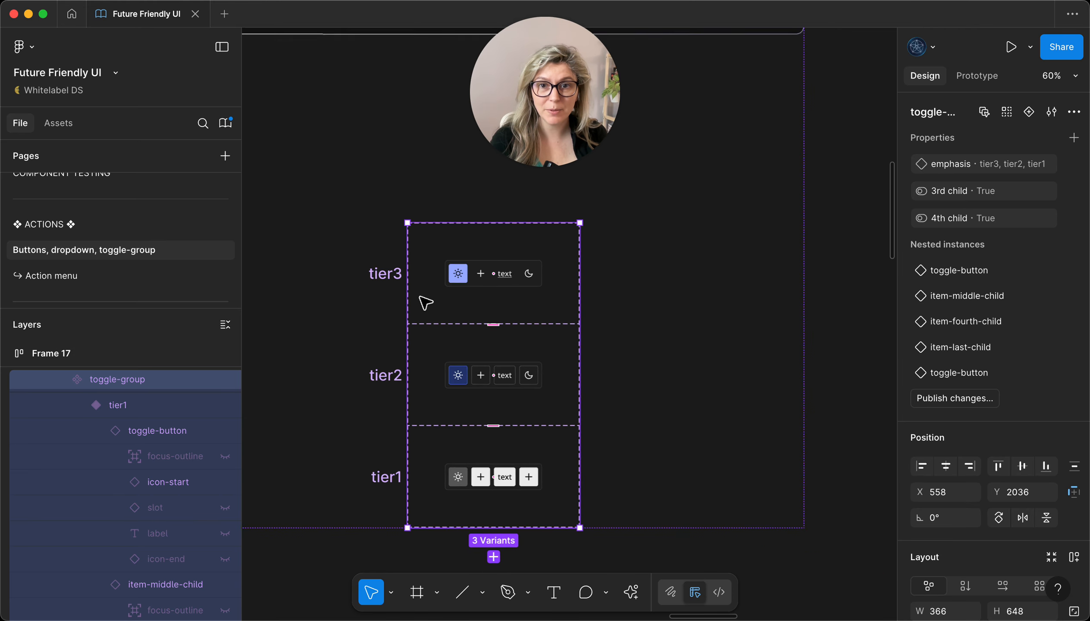
pyautogui.click(416, 373)
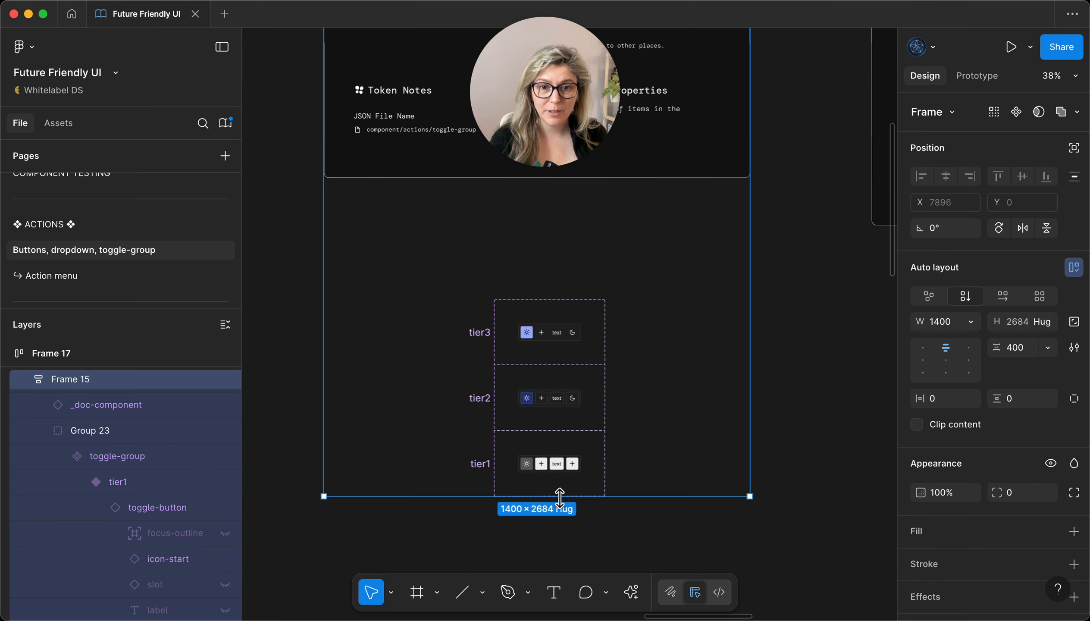
# Step: Select the toggle-group instance nested in the documentation card's "Try me!" preview
pyautogui.scroll(-2, 508, 371)
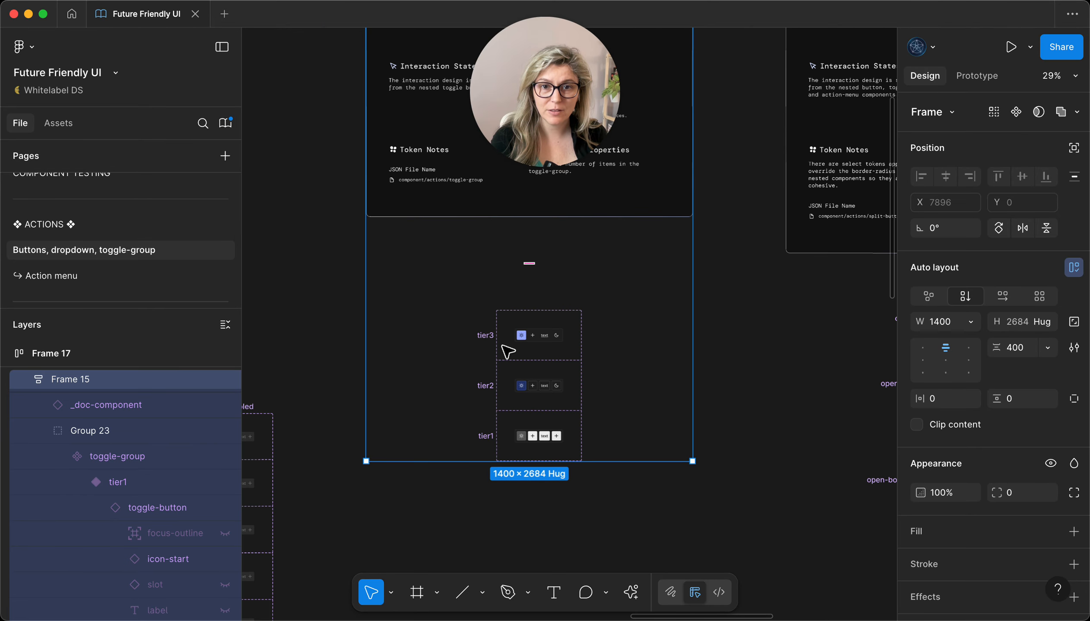
pyautogui.scroll(5, 508, 363)
pyautogui.scroll(5, 436, 207)
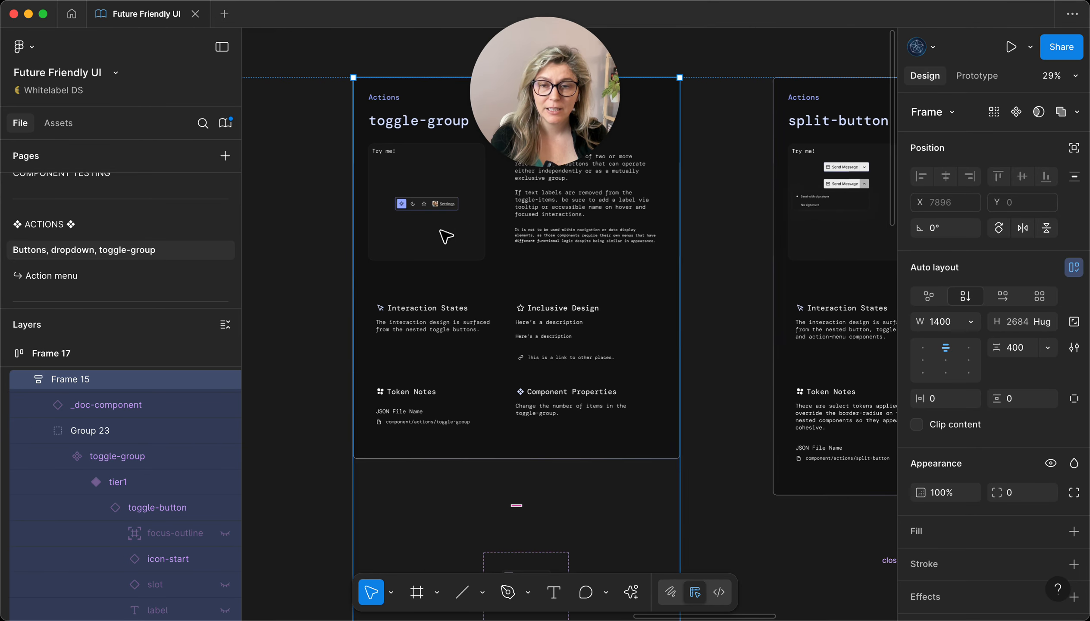
pyautogui.click(419, 185)
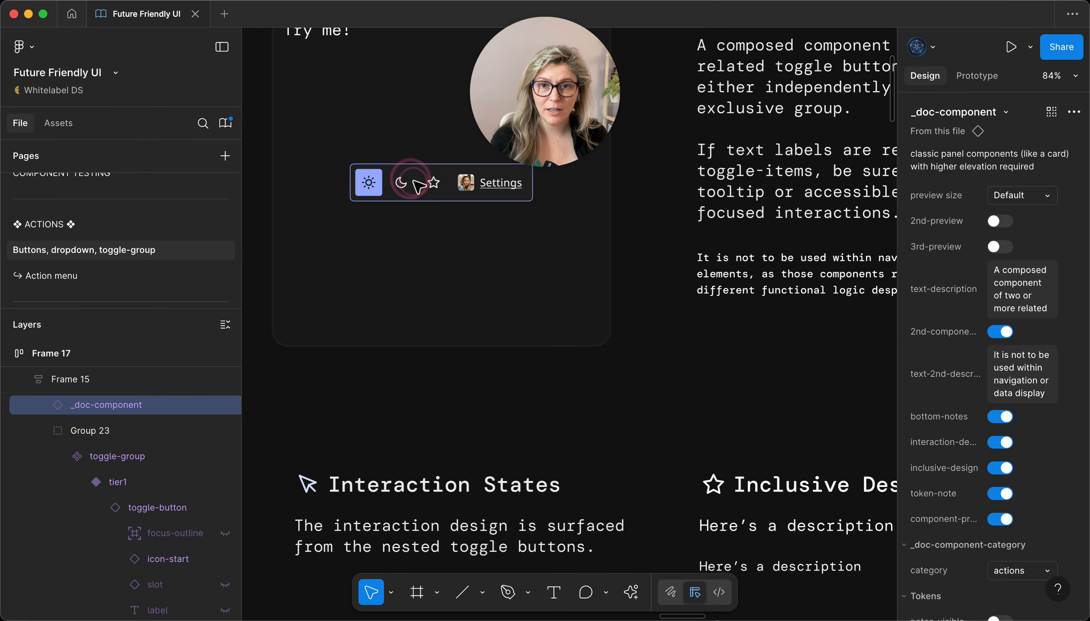
pyautogui.doubleClick(423, 186)
pyautogui.doubleClick(424, 186)
pyautogui.doubleClick(426, 186)
pyautogui.doubleClick(422, 182)
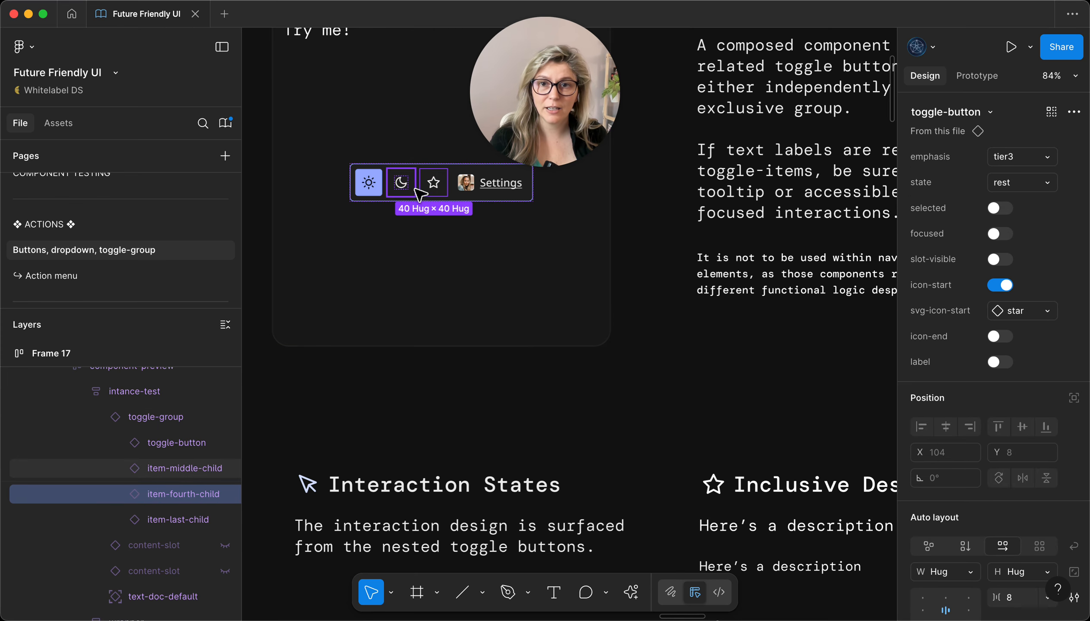
pyautogui.click(425, 167)
pyautogui.scroll(3, 417, 186)
pyautogui.scroll(-1, 407, 208)
pyautogui.hscroll(-1, 399, 217)
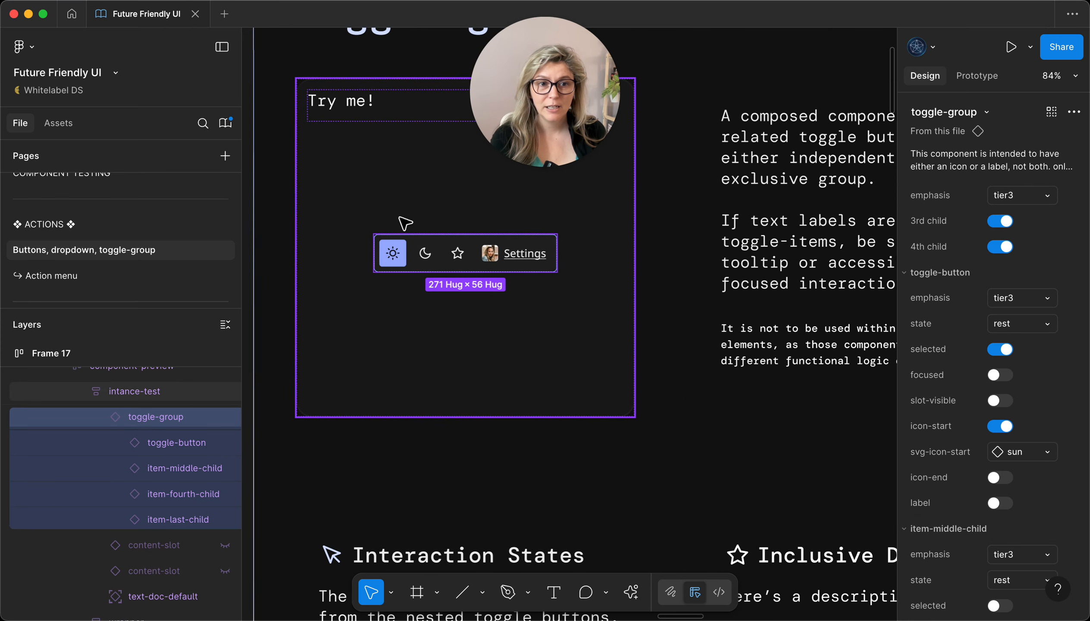
pyautogui.scroll(1, 403, 219)
# Step: Inspect the preview instance's applied tokens in Tokens Studio and compare them with those of its main component
pyautogui.press('super+p')
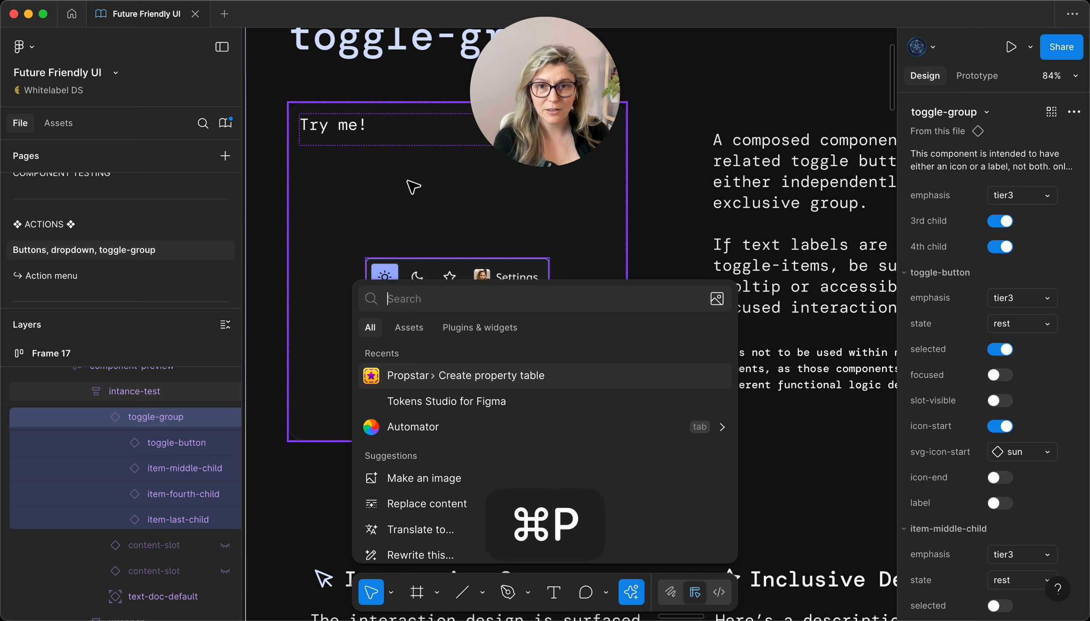
pyautogui.click(460, 406)
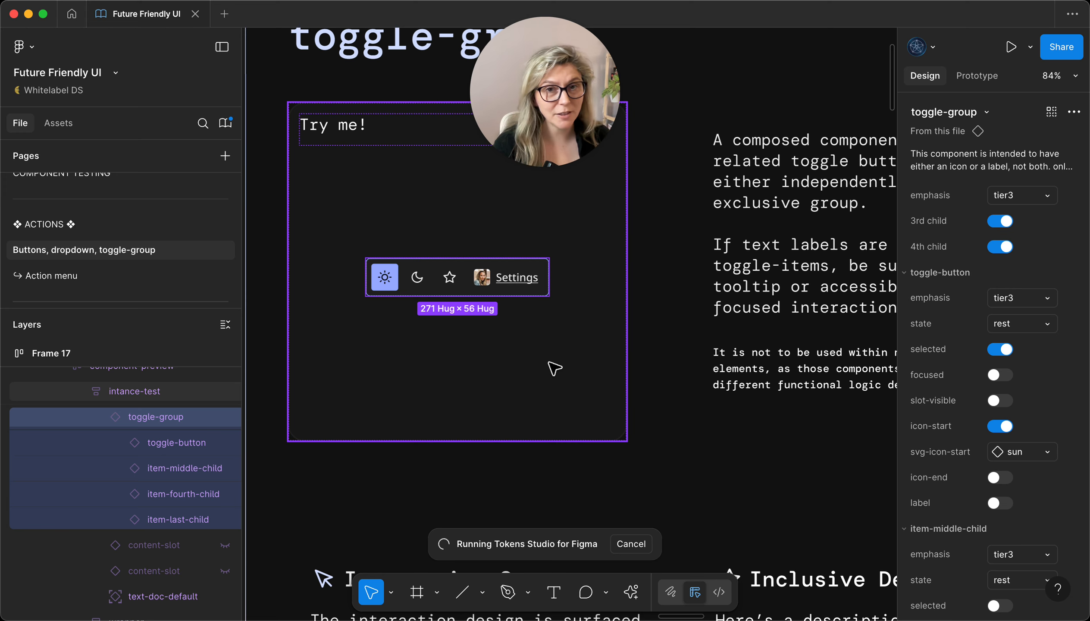
pyautogui.scroll(-10, 438, 418)
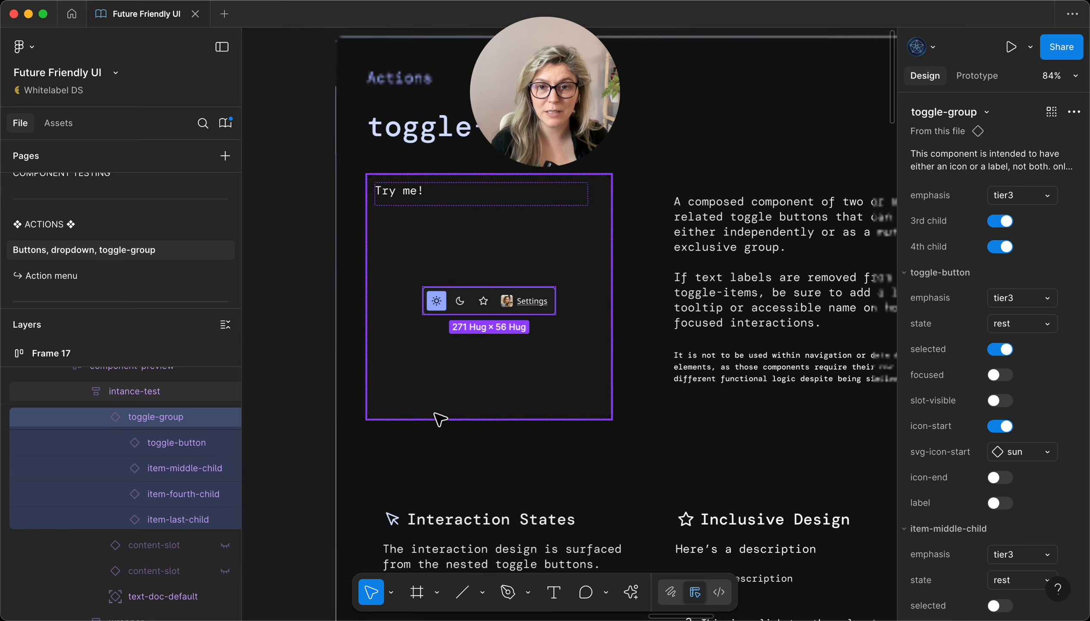
pyautogui.scroll(2, 716, 217)
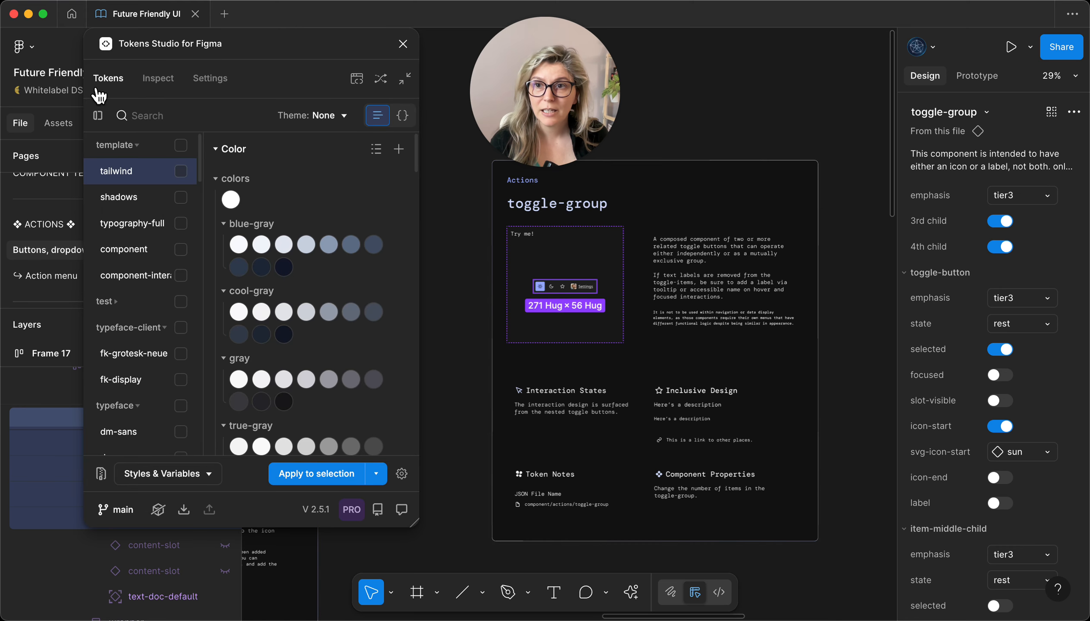
pyautogui.click(157, 78)
pyautogui.scroll(-5, 177, 330)
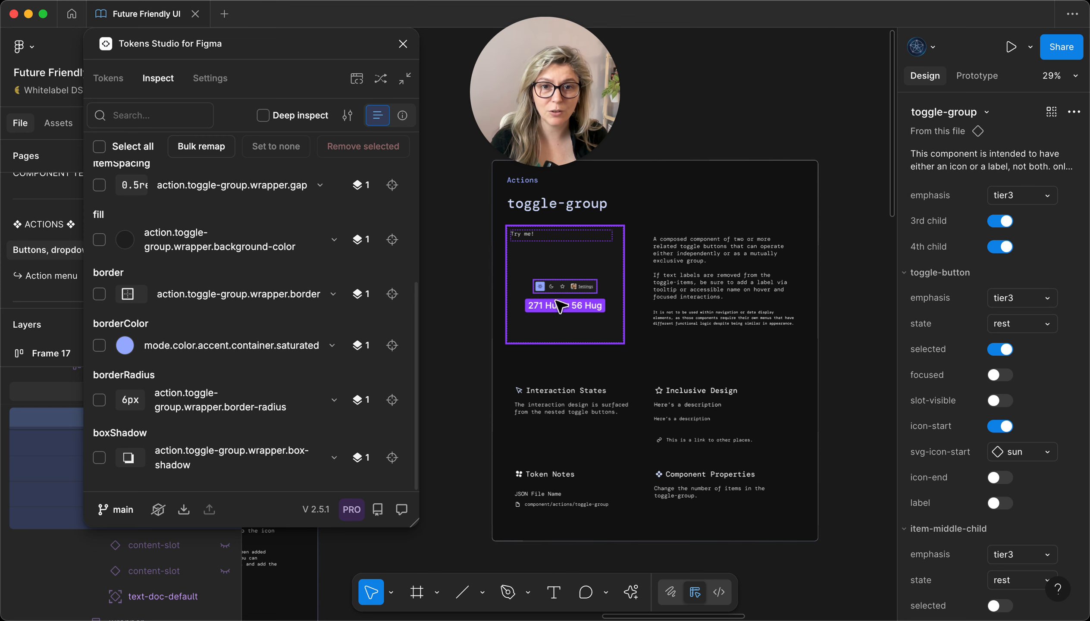
pyautogui.click(979, 132)
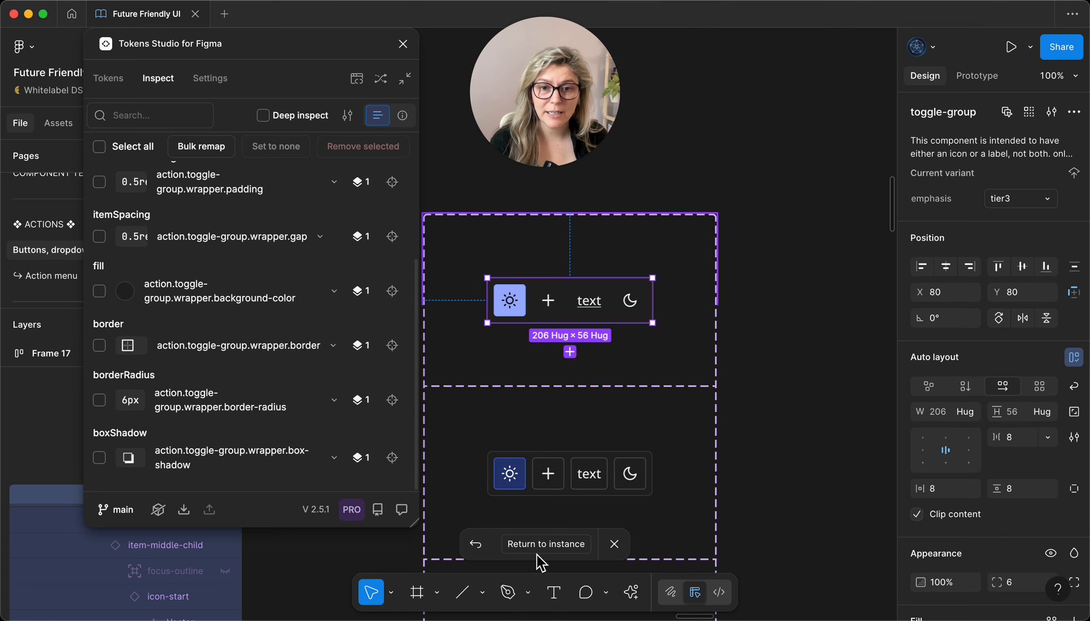
pyautogui.scroll(-5, 661, 340)
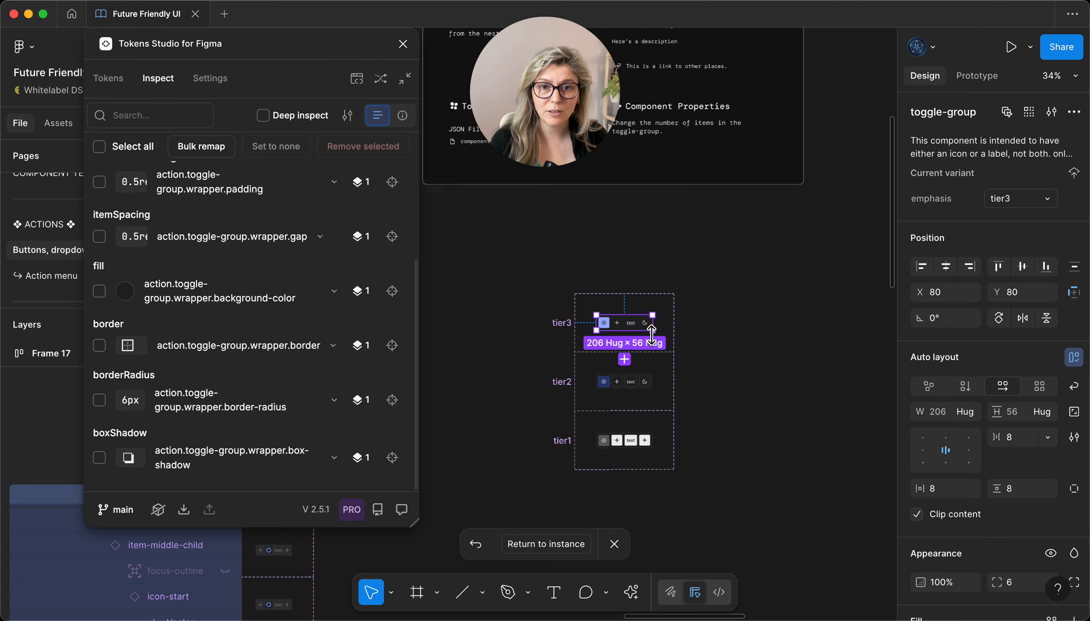
# Step: Reset the toggle-group instance in the "Try me!" preview
pyautogui.scroll(8, 655, 330)
pyautogui.scroll(4, 543, 283)
pyautogui.doubleClick(543, 283)
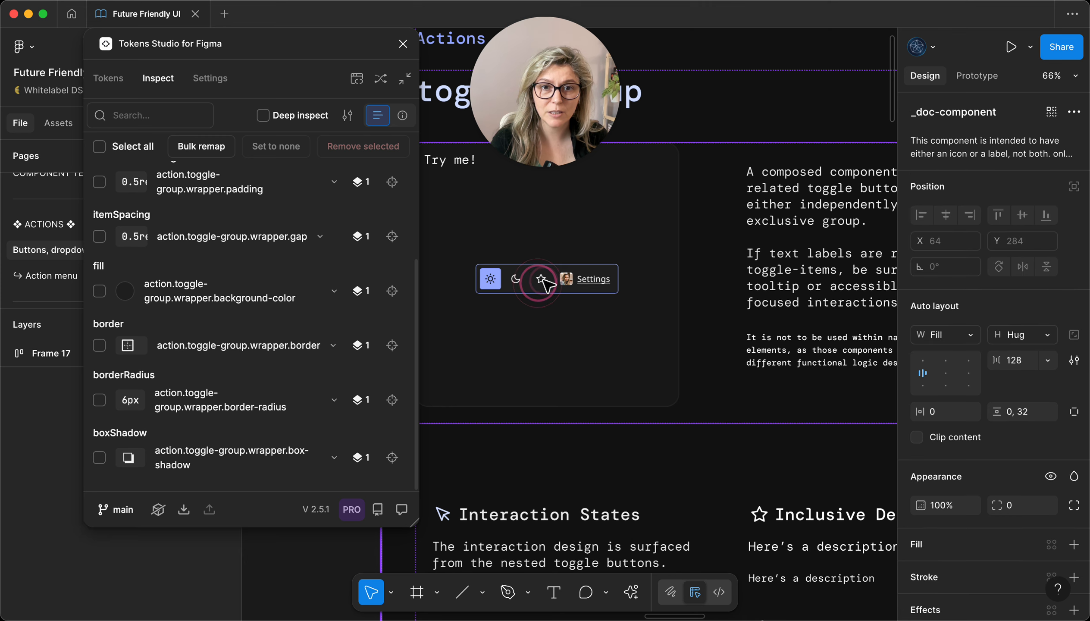
pyautogui.doubleClick(543, 283)
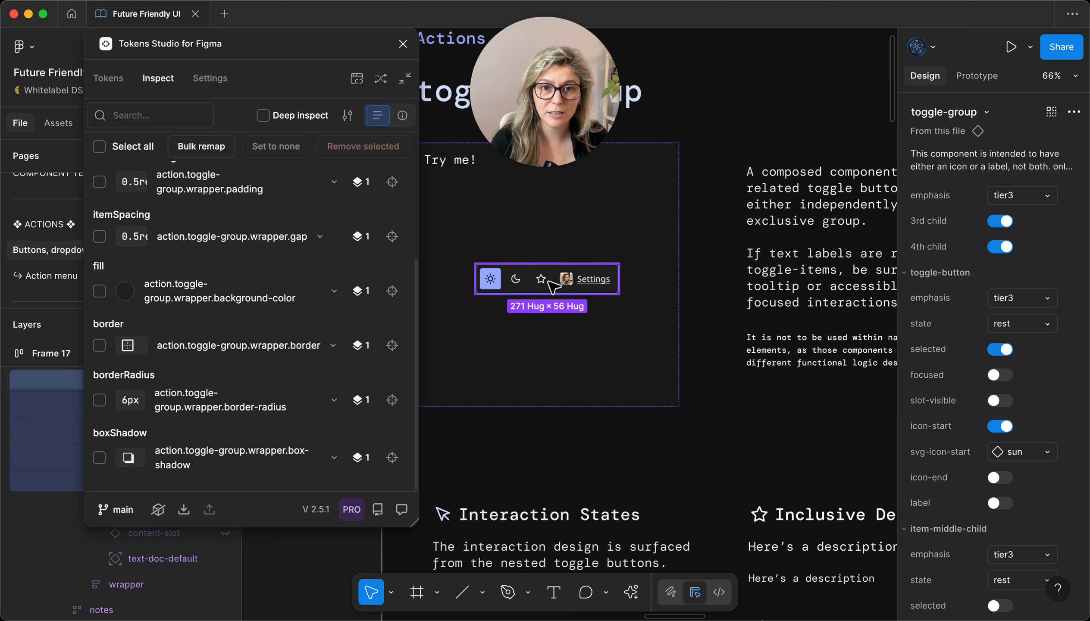
pyautogui.click(1074, 112)
pyautogui.moveTo(968, 184)
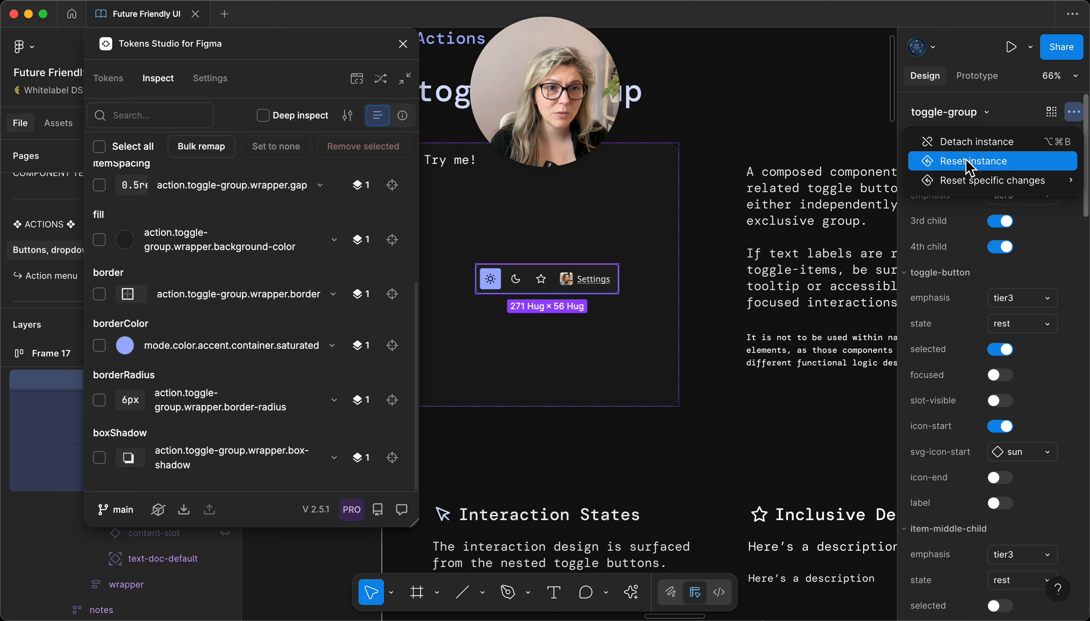
pyautogui.click(952, 160)
# Step: Swap the content-slot instance in the "Try me!" preview for the toggle-group component
pyautogui.hscroll(-5, 697, 263)
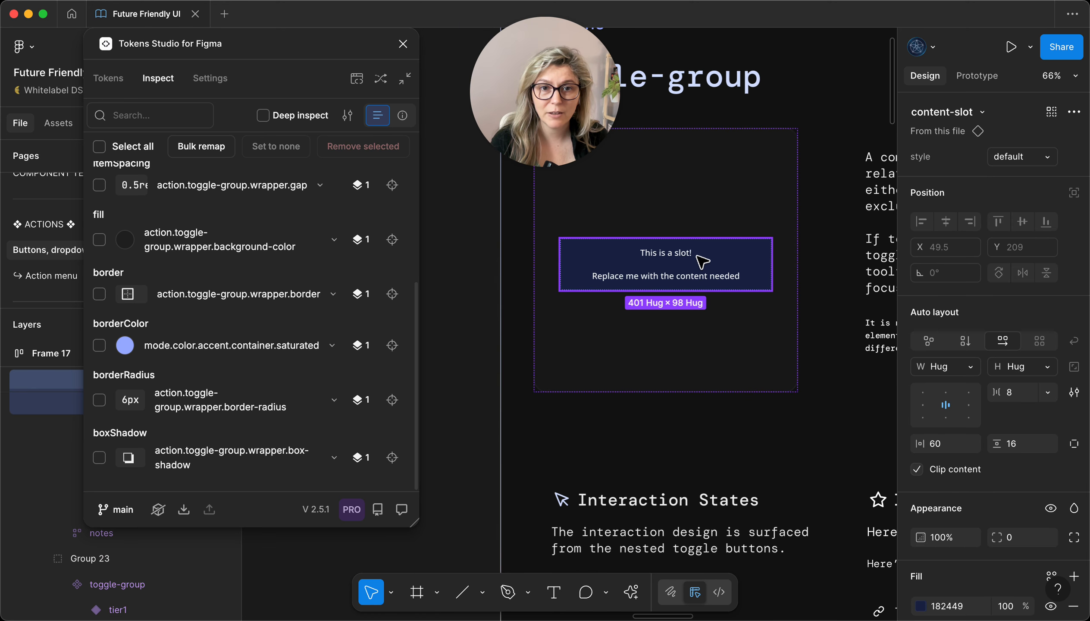
pyautogui.click(981, 112)
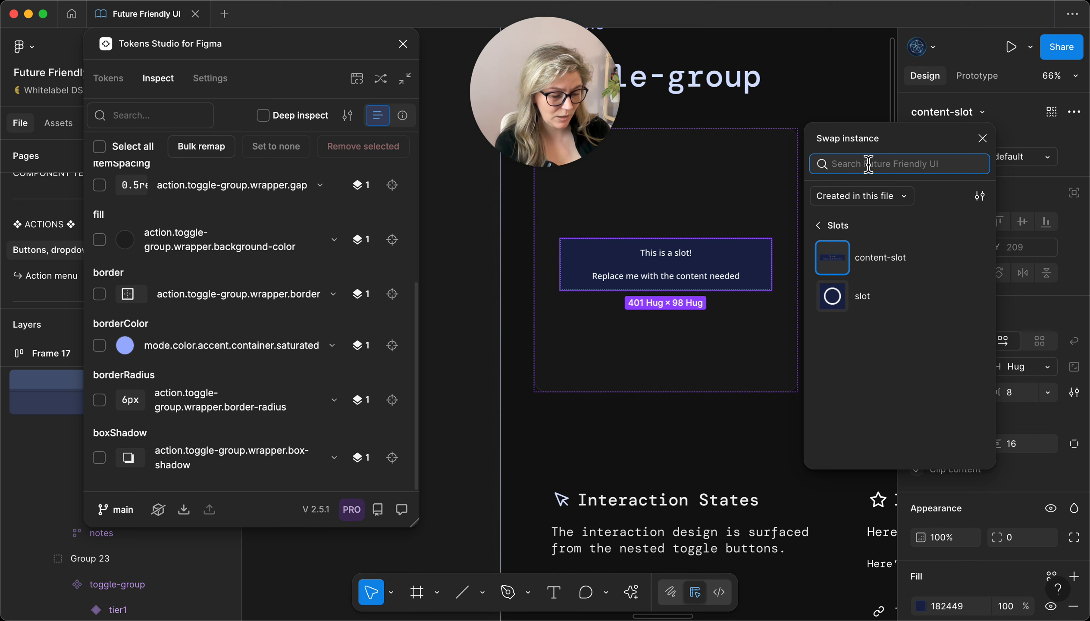
pyautogui.write('toggl')
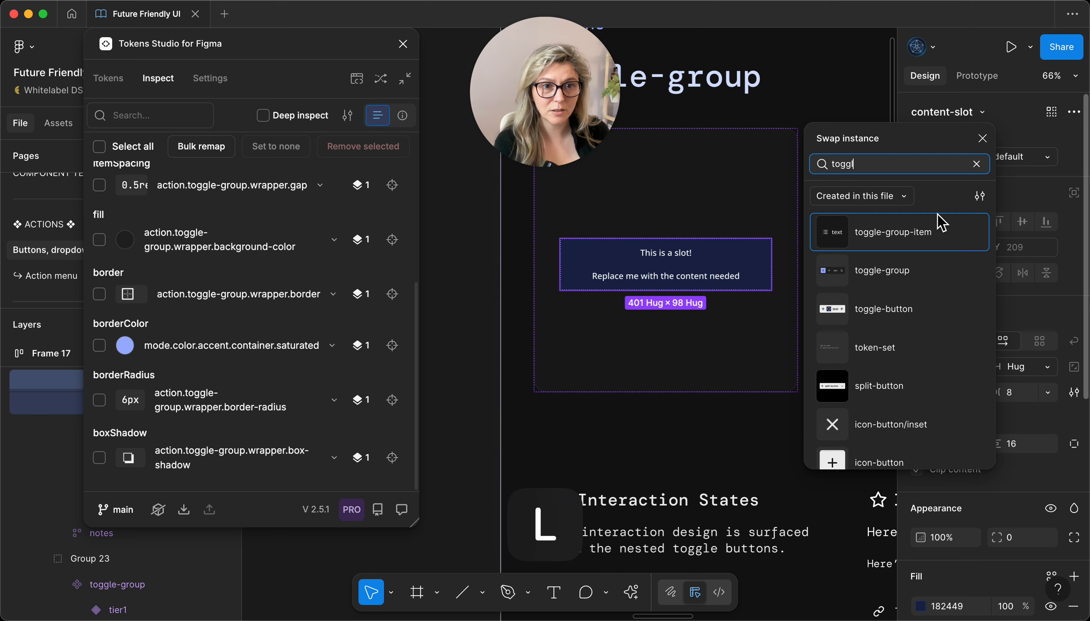
pyautogui.click(893, 271)
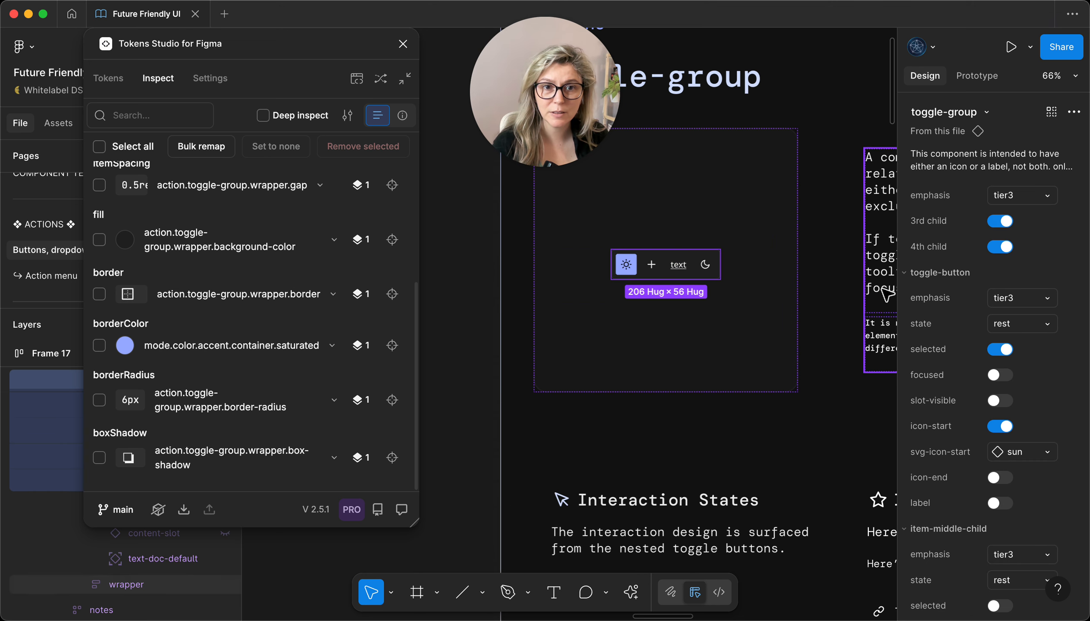
pyautogui.click(681, 350)
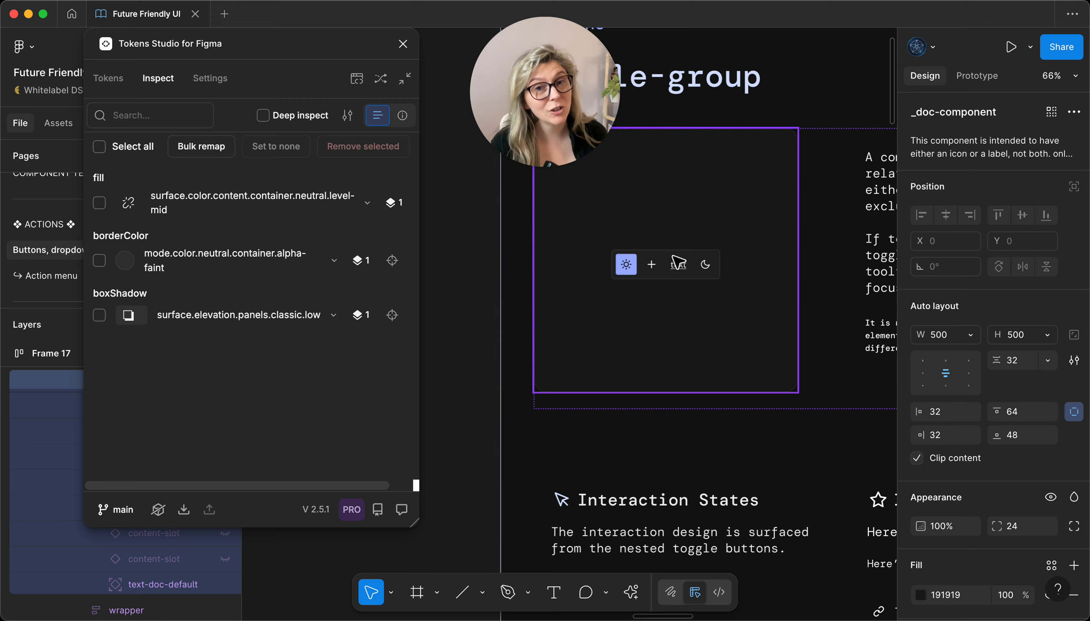
pyautogui.click(685, 330)
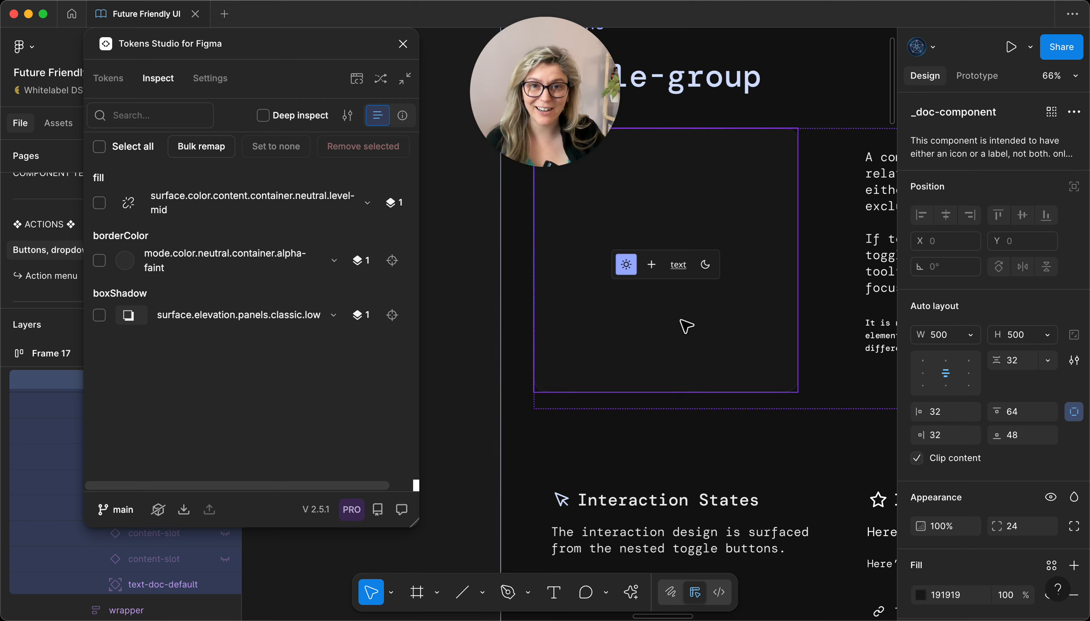